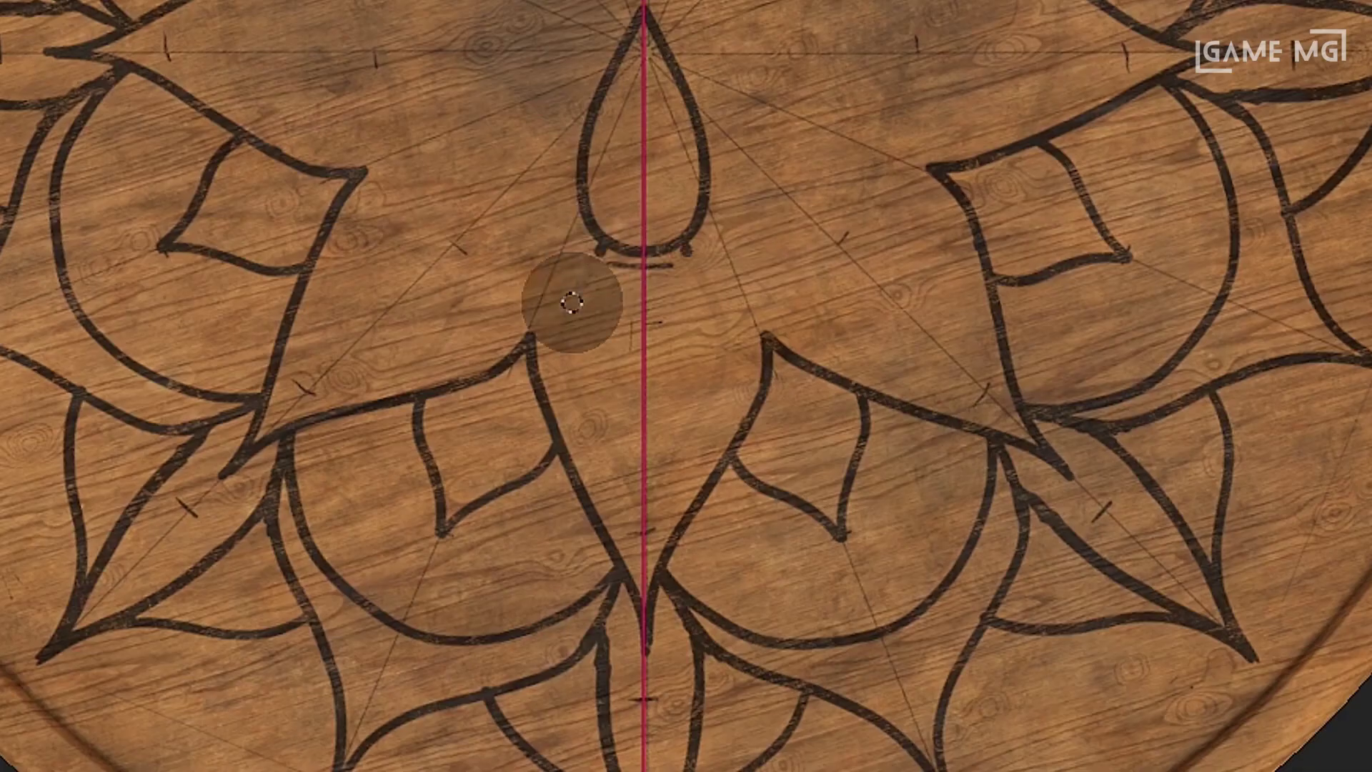
- Paint a mirrored dark line near the centre of the mandala pattern on the wooden disc
{"action": "left_click_drag", "start_coordinate": [658, 462], "coordinate": [682, 528]}
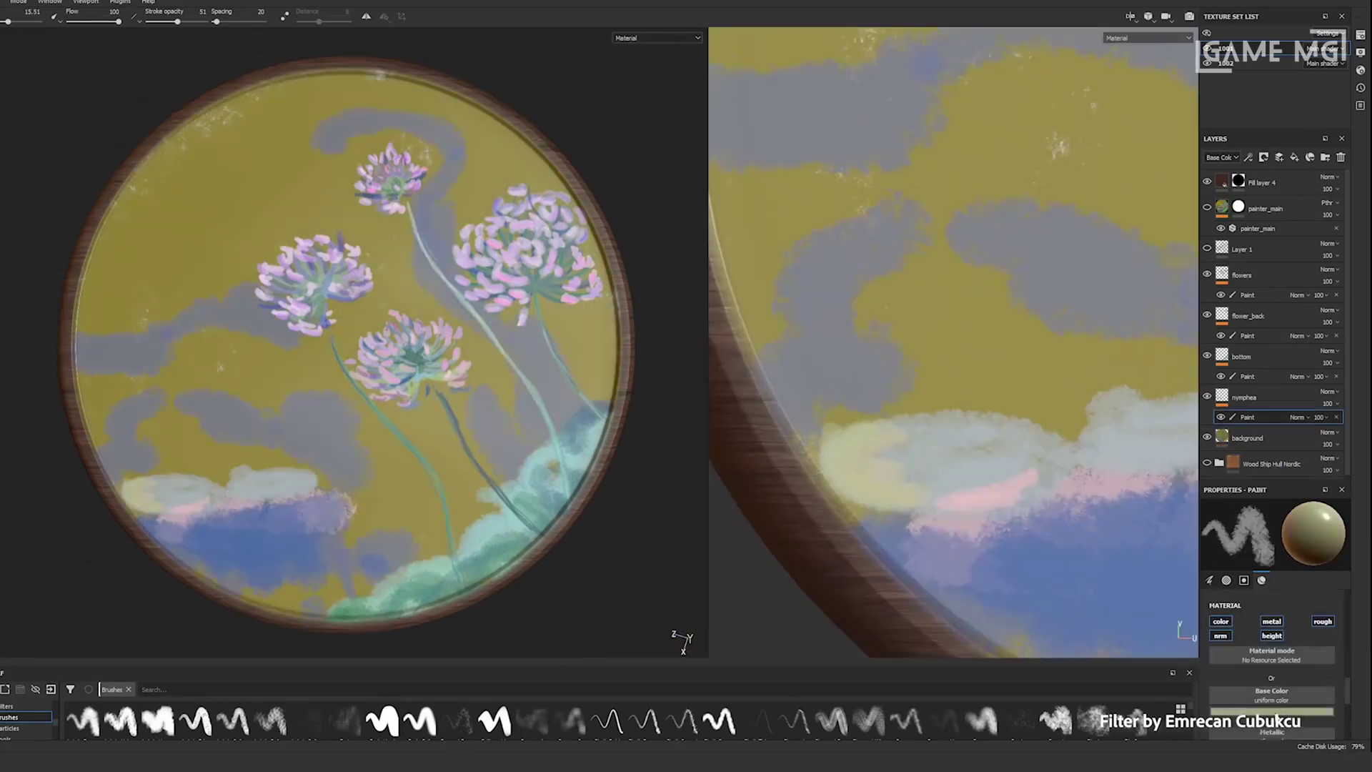
- Paint a lily pad on the nymphea layer with a newly picked base color and lower the painter_main filter's detail layer brush proportions Y
{"action": "left_click", "coordinate": [1271, 711]}
{"action": "left_click", "coordinate": [1259, 629]}
{"action": "left_click_drag", "start_coordinate": [850, 457], "coordinate": [880, 445]}
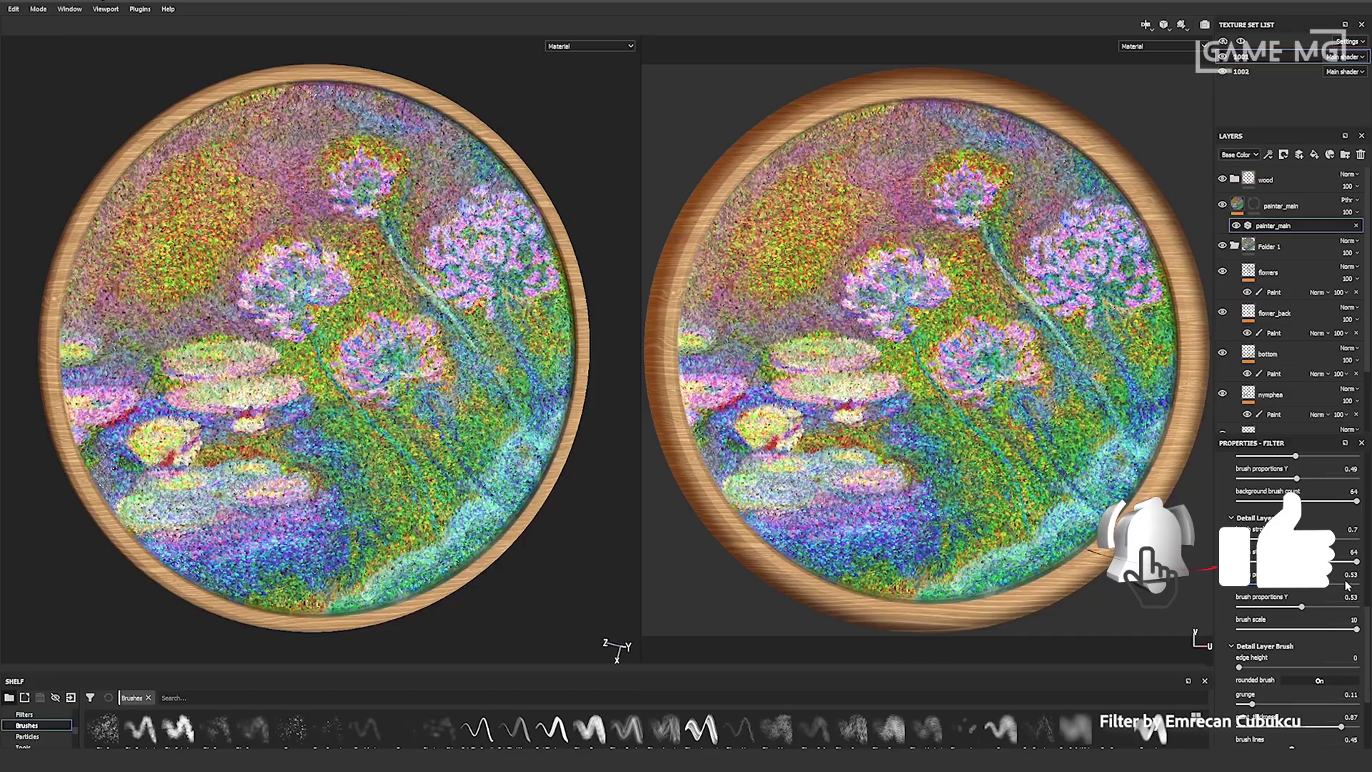
{"action": "left_click_drag", "start_coordinate": [1301, 607], "coordinate": [1276, 607]}
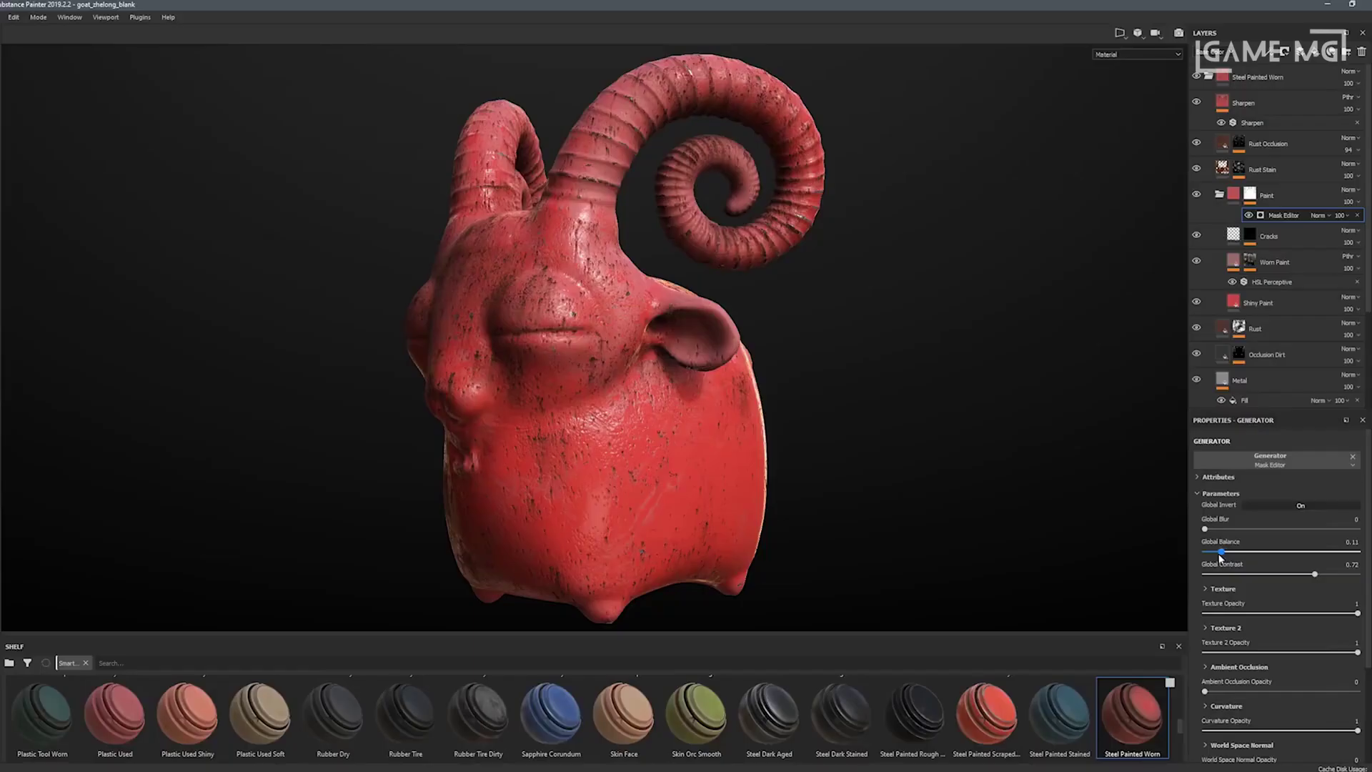
- Raise the Global Balance of the Mask Editor on the goat's Paint layer and rotate the environment lighting
{"action": "left_click_drag", "start_coordinate": [1219, 553], "coordinate": [1285, 555]}
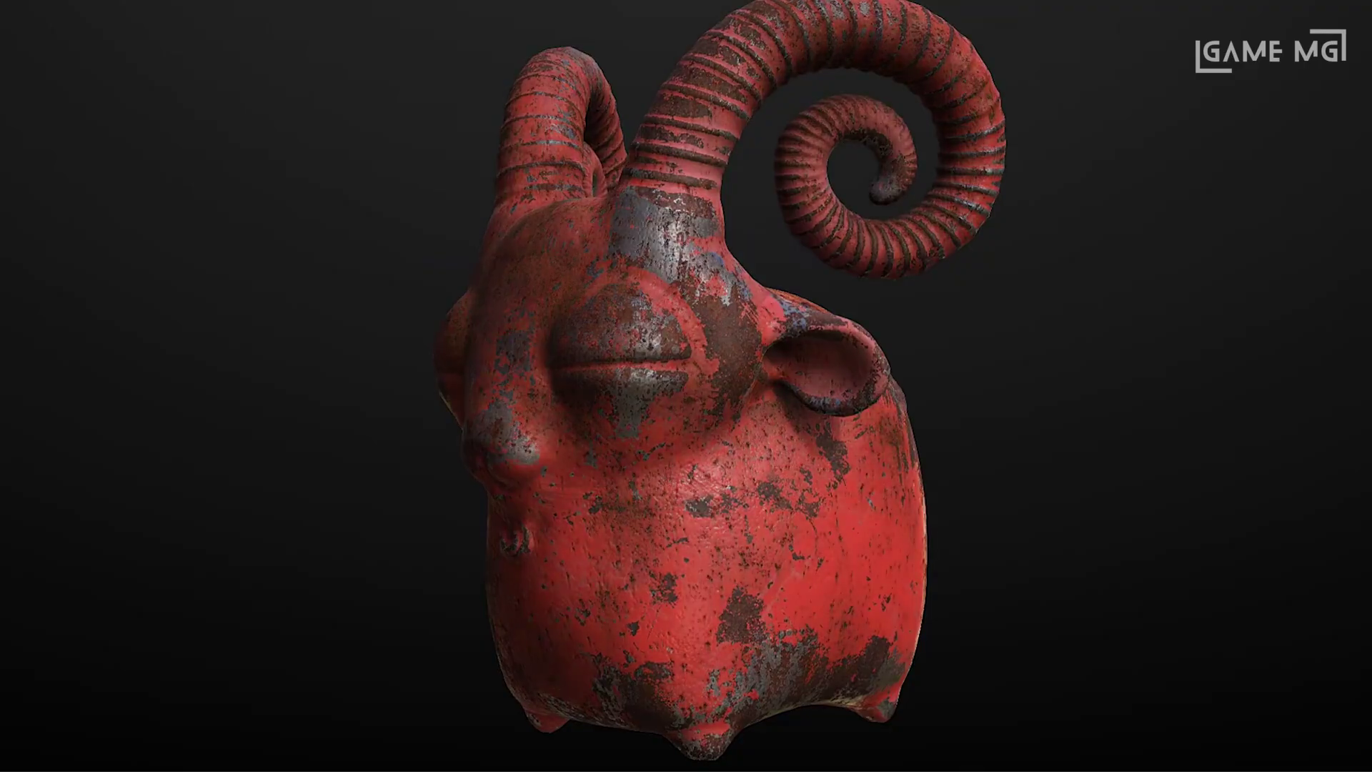
{"action": "right_click_drag", "start_coordinate": [743, 546], "coordinate": [893, 546], "text": "shift"}
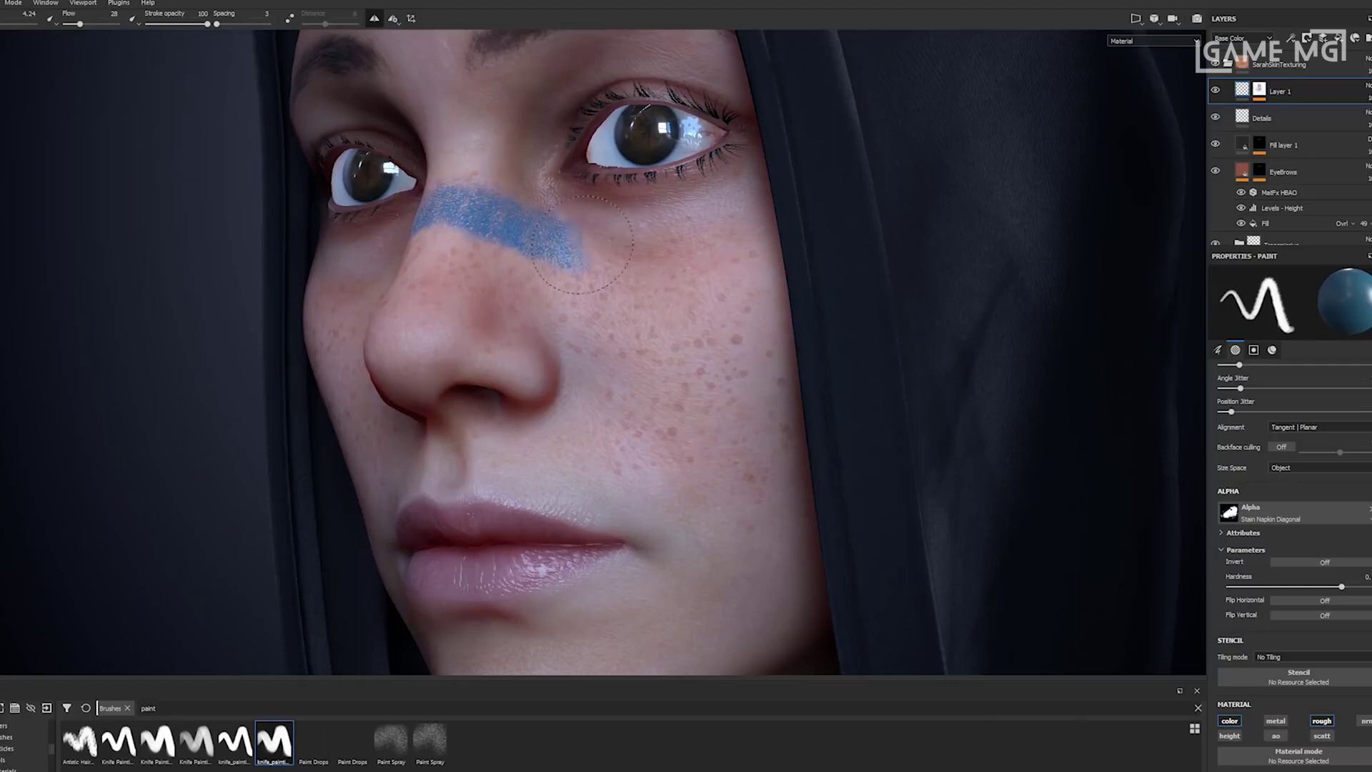
- Paint a blue stripe across the nose and cheeks of the face with a knife paint brush
{"action": "left_click_drag", "start_coordinate": [582, 243], "coordinate": [714, 246]}
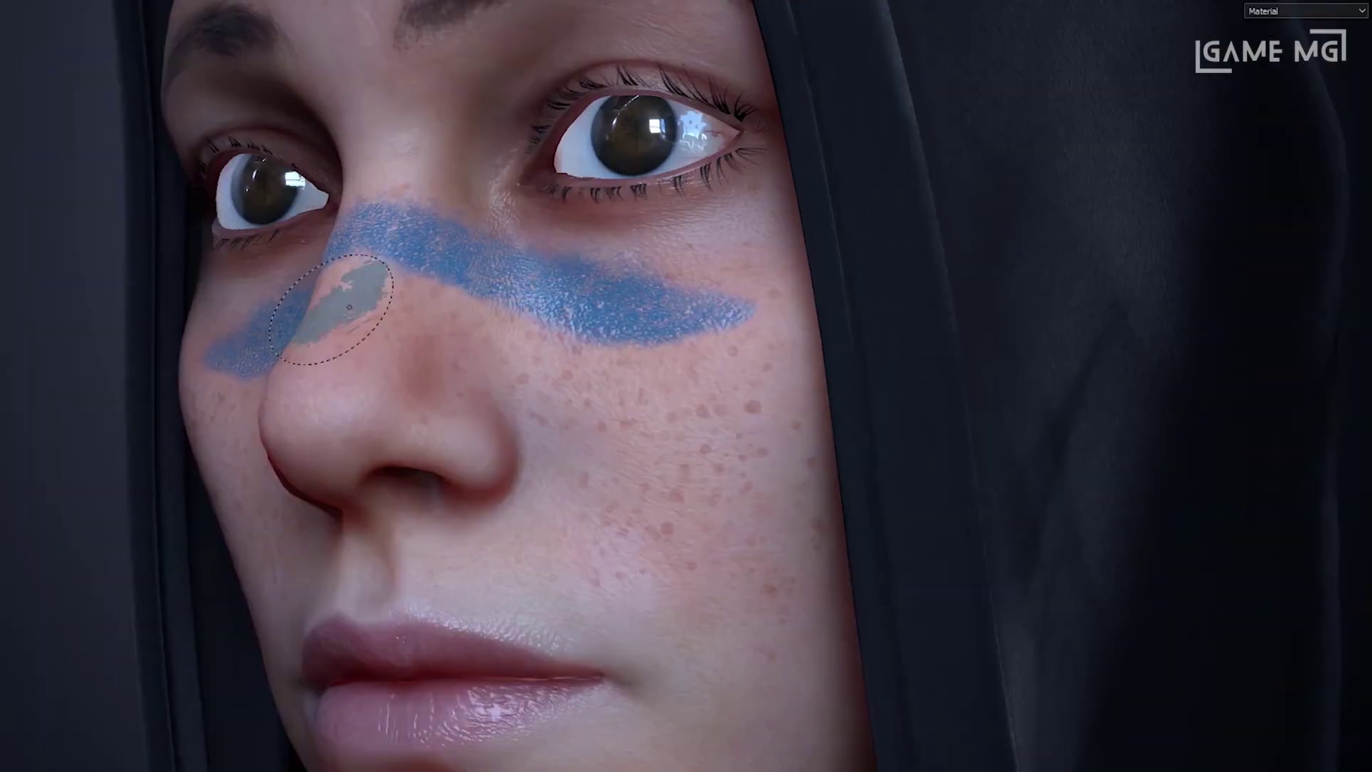
{"action": "mouse_move", "coordinate": [352, 307]}
{"action": "left_mouse_down"}
{"action": "mouse_move", "coordinate": [629, 401]}
{"action": "mouse_move", "coordinate": [934, 385]}
{"action": "left_mouse_up"}
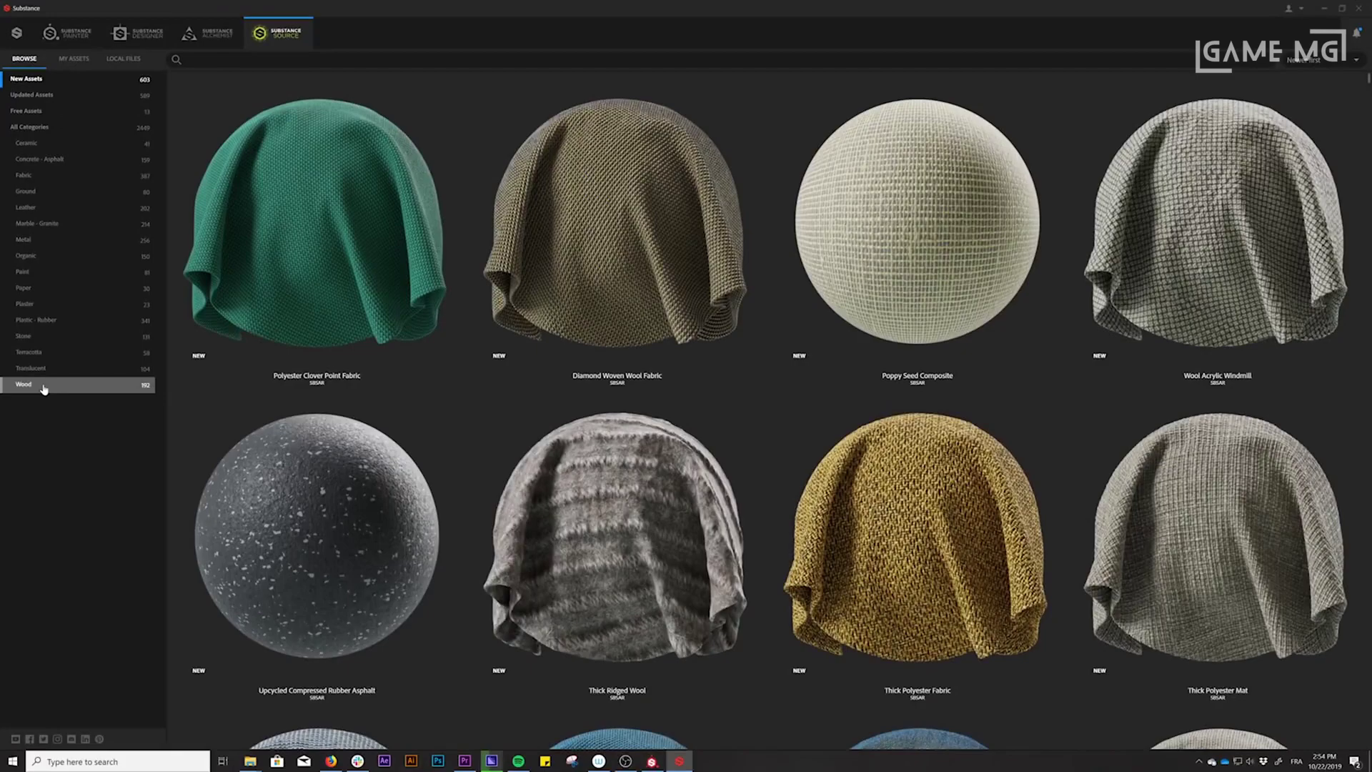
- Browse the Wood category of materials in Substance Source
{"action": "left_click", "coordinate": [28, 384]}
{"action": "left_click_drag", "start_coordinate": [1366, 90], "coordinate": [1367, 228]}
{"action": "mouse_move", "coordinate": [634, 551]}
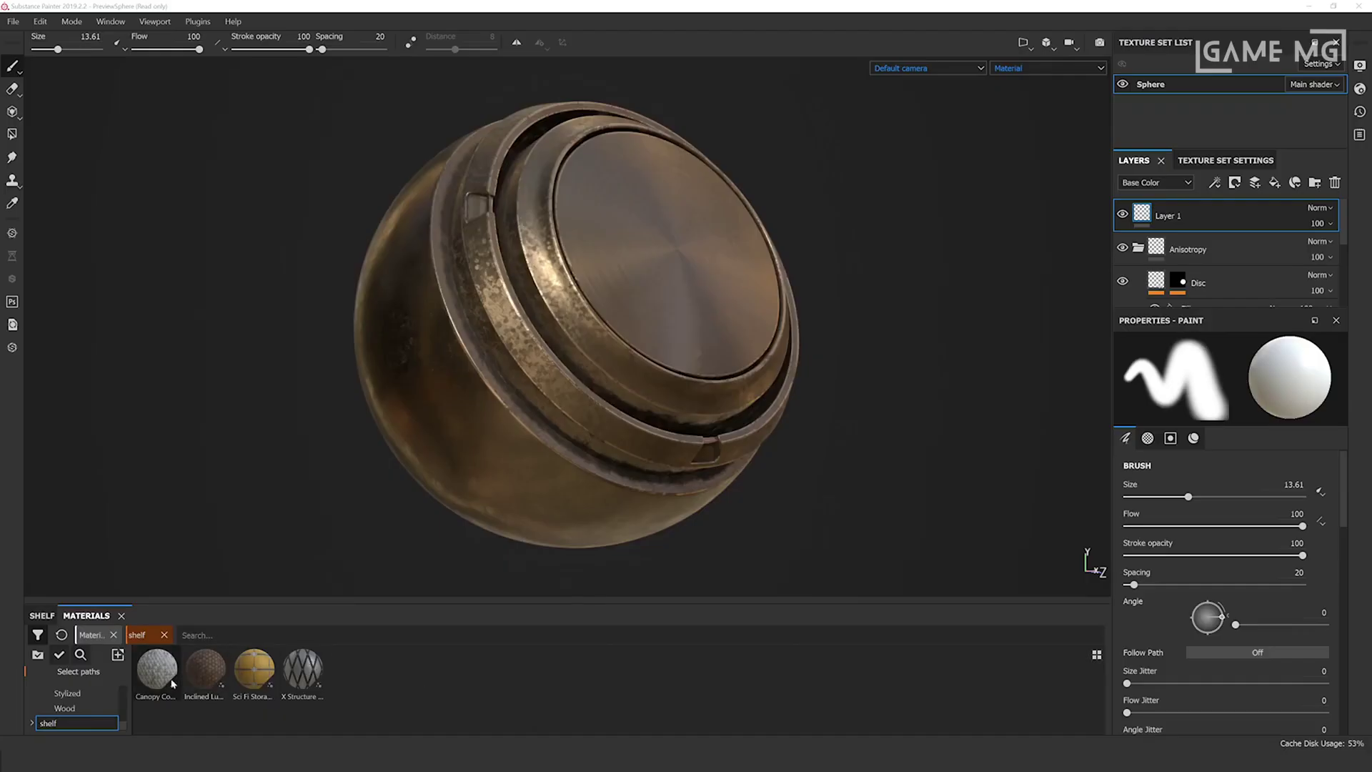
- Apply the Canopy and Inclined Lumber Tiles materials from the shelf to the preview sphere
{"action": "left_click_drag", "start_coordinate": [157, 668], "coordinate": [545, 400]}
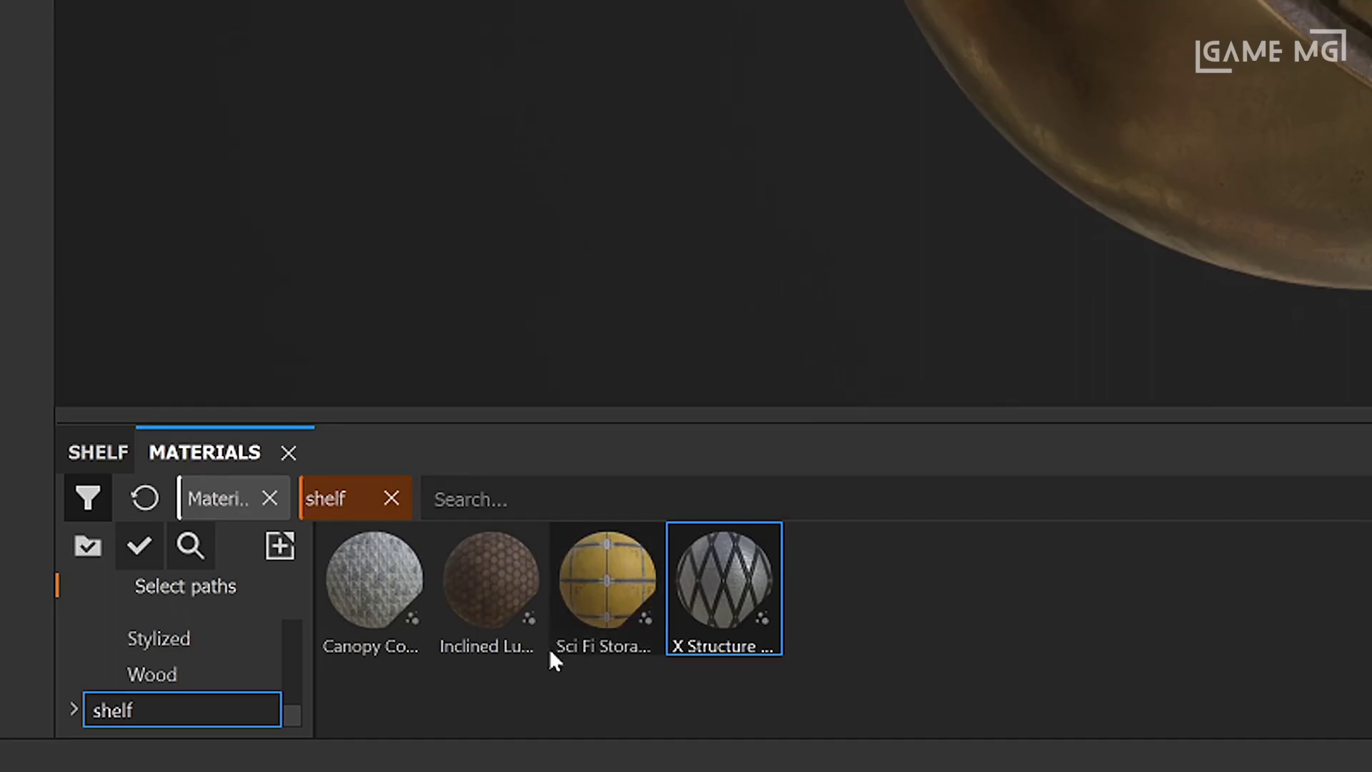
{"action": "left_click_drag", "start_coordinate": [205, 668], "coordinate": [583, 330]}
- Set the Inclined Lumber Tiles fill's UV scale to 2 and lower its Height Position
{"action": "left_click_drag", "start_coordinate": [692, 354], "coordinate": [686, 343]}
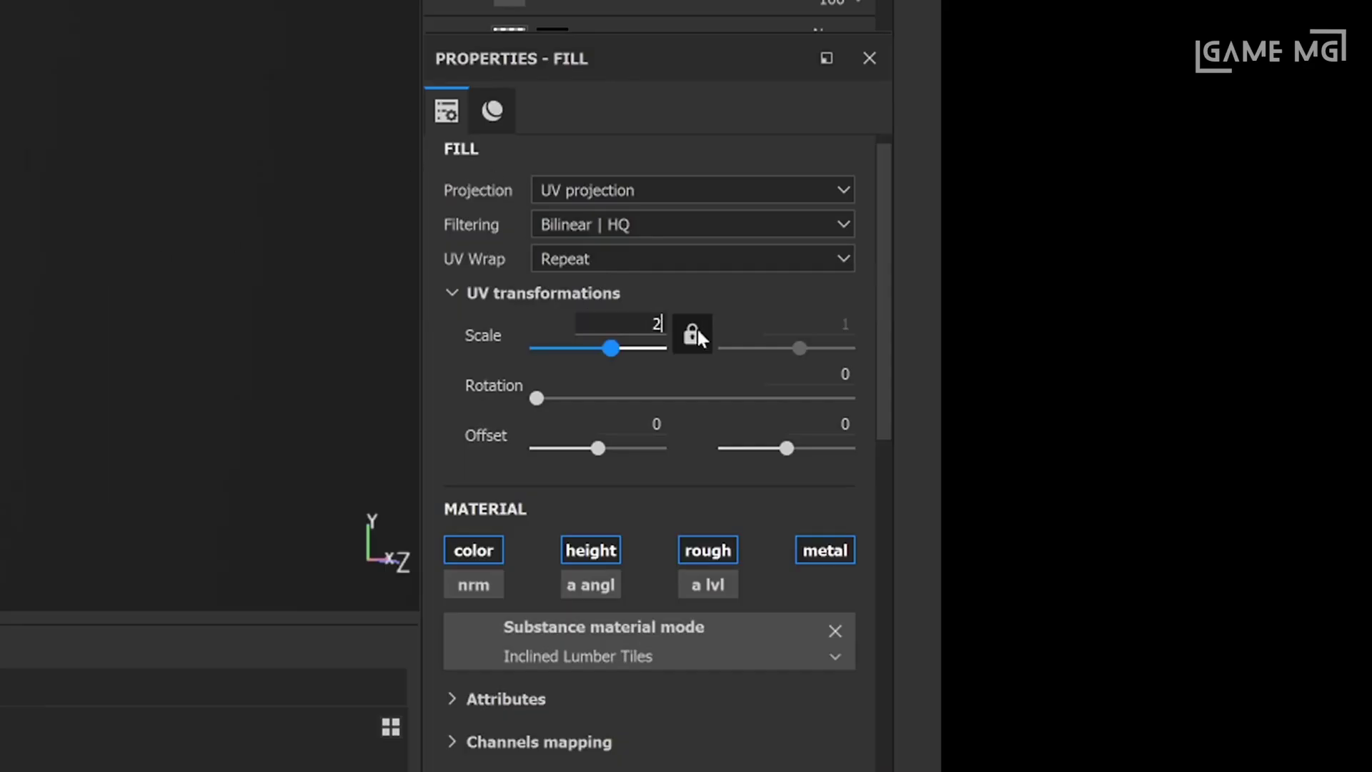
{"action": "scroll", "coordinate": [700, 337], "scroll_direction": "down", "scroll_amount": 15}
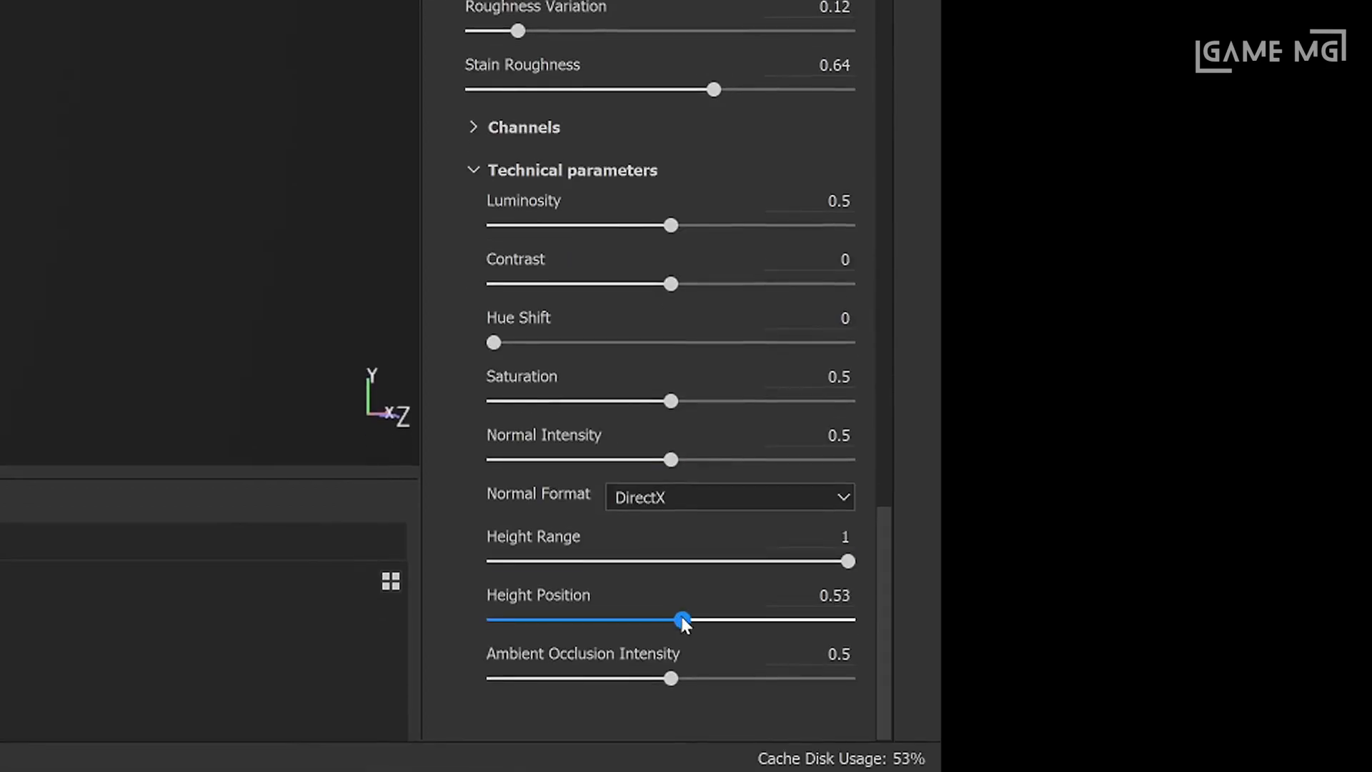
{"action": "left_click_drag", "start_coordinate": [684, 621], "coordinate": [572, 620]}
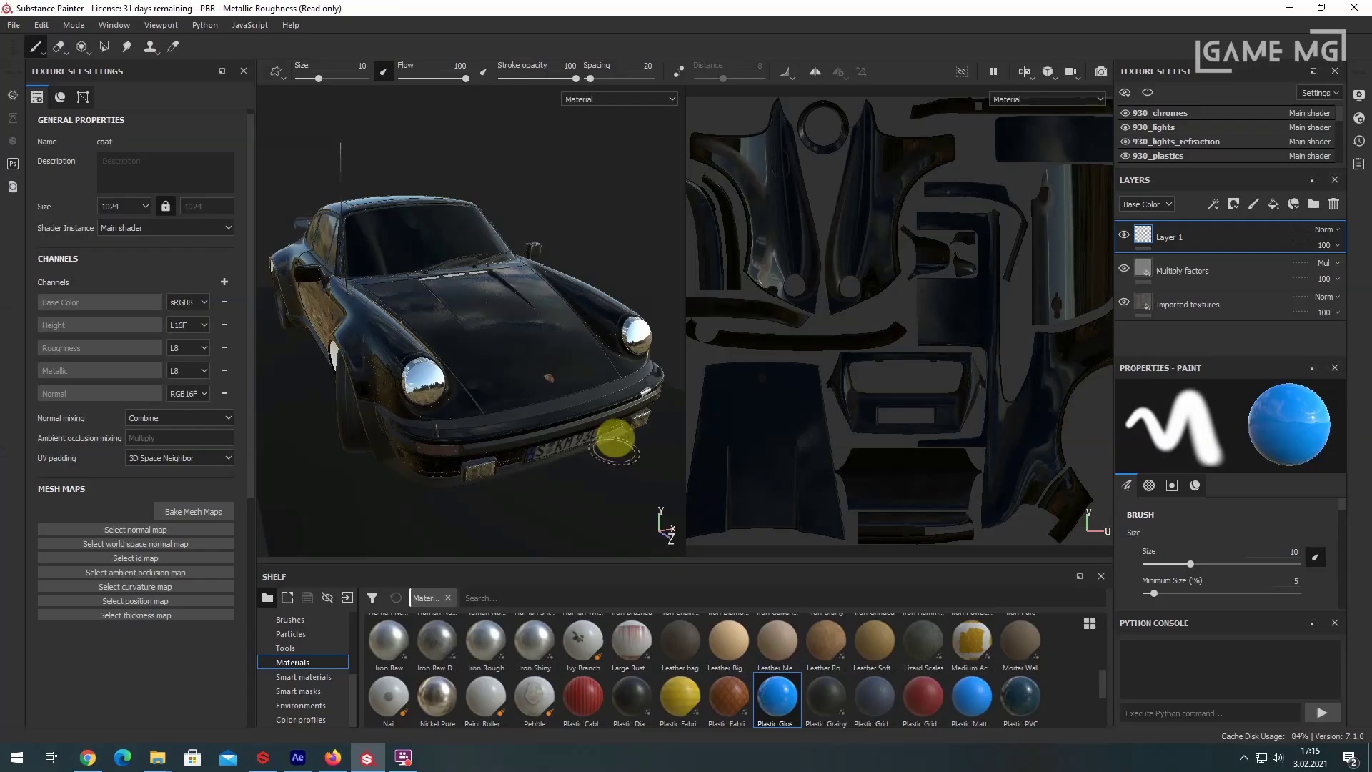
- Look over the main menus, the car in the 3D view, its UV layout and the paint tool variants
{"action": "mouse_move", "coordinate": [612, 367]}
{"action": "left_mouse_down", "text": "alt"}
{"action": "mouse_move", "coordinate": [521, 379]}
{"action": "mouse_move", "coordinate": [622, 368]}
{"action": "mouse_move", "coordinate": [542, 388]}
{"action": "mouse_move", "coordinate": [547, 409]}
{"action": "mouse_move", "coordinate": [545, 346]}
{"action": "mouse_move", "coordinate": [522, 419]}
{"action": "mouse_move", "coordinate": [468, 419]}
{"action": "mouse_move", "coordinate": [588, 353]}
{"action": "left_mouse_up", "text": "alt"}
{"action": "mouse_move", "coordinate": [588, 352]}
{"action": "right_mouse_down", "text": "alt"}
{"action": "mouse_move", "coordinate": [560, 481]}
{"action": "mouse_move", "coordinate": [524, 325]}
{"action": "mouse_move", "coordinate": [519, 515]}
{"action": "mouse_move", "coordinate": [491, 337]}
{"action": "mouse_move", "coordinate": [482, 386]}
{"action": "right_mouse_up", "text": "alt"}
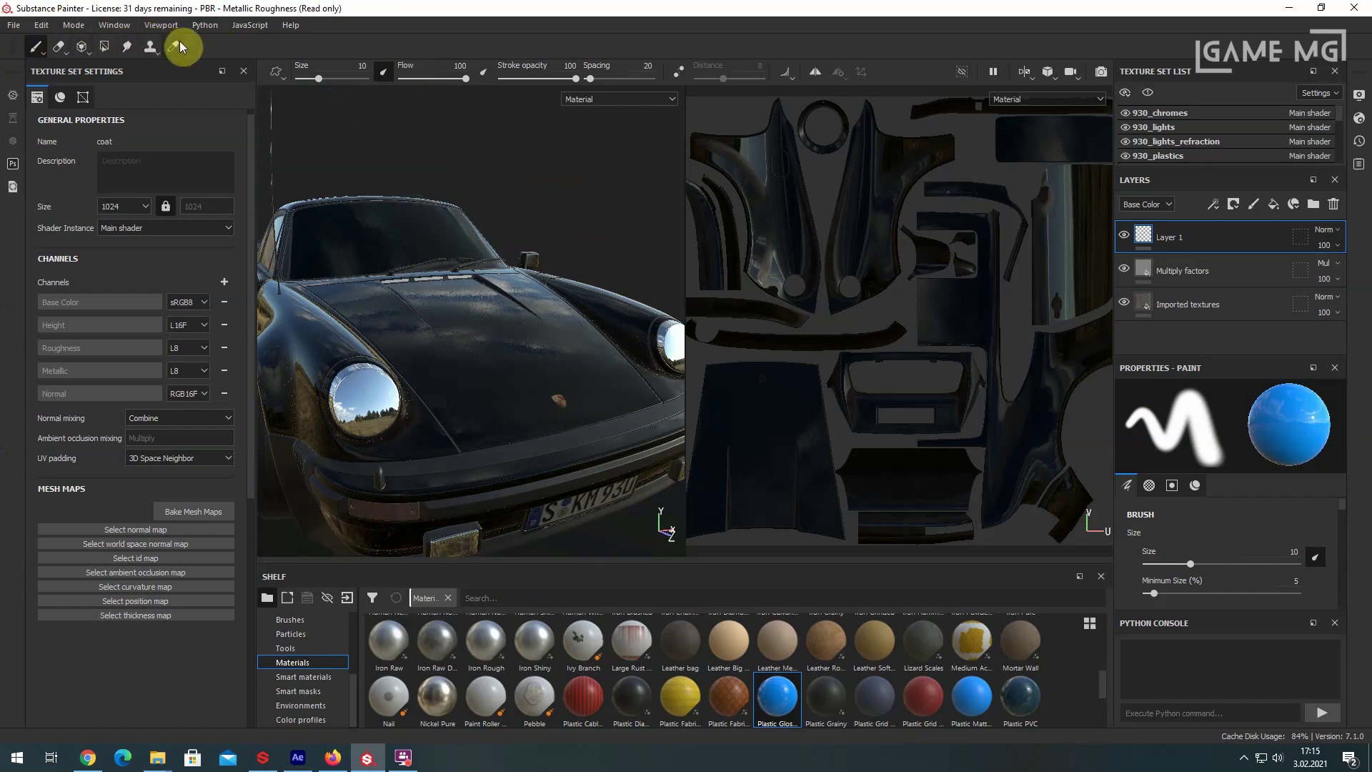
{"action": "left_click", "coordinate": [51, 28]}
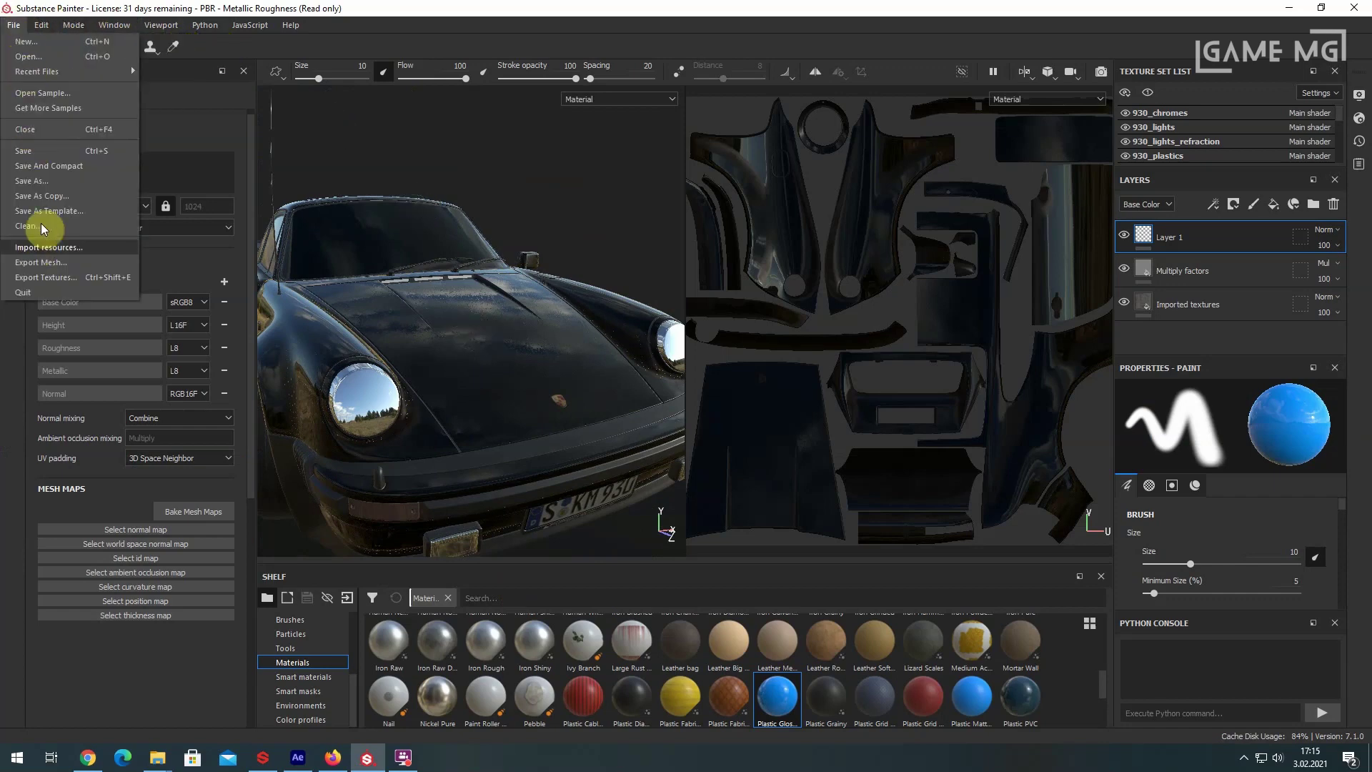
{"action": "mouse_move", "coordinate": [190, 32]}
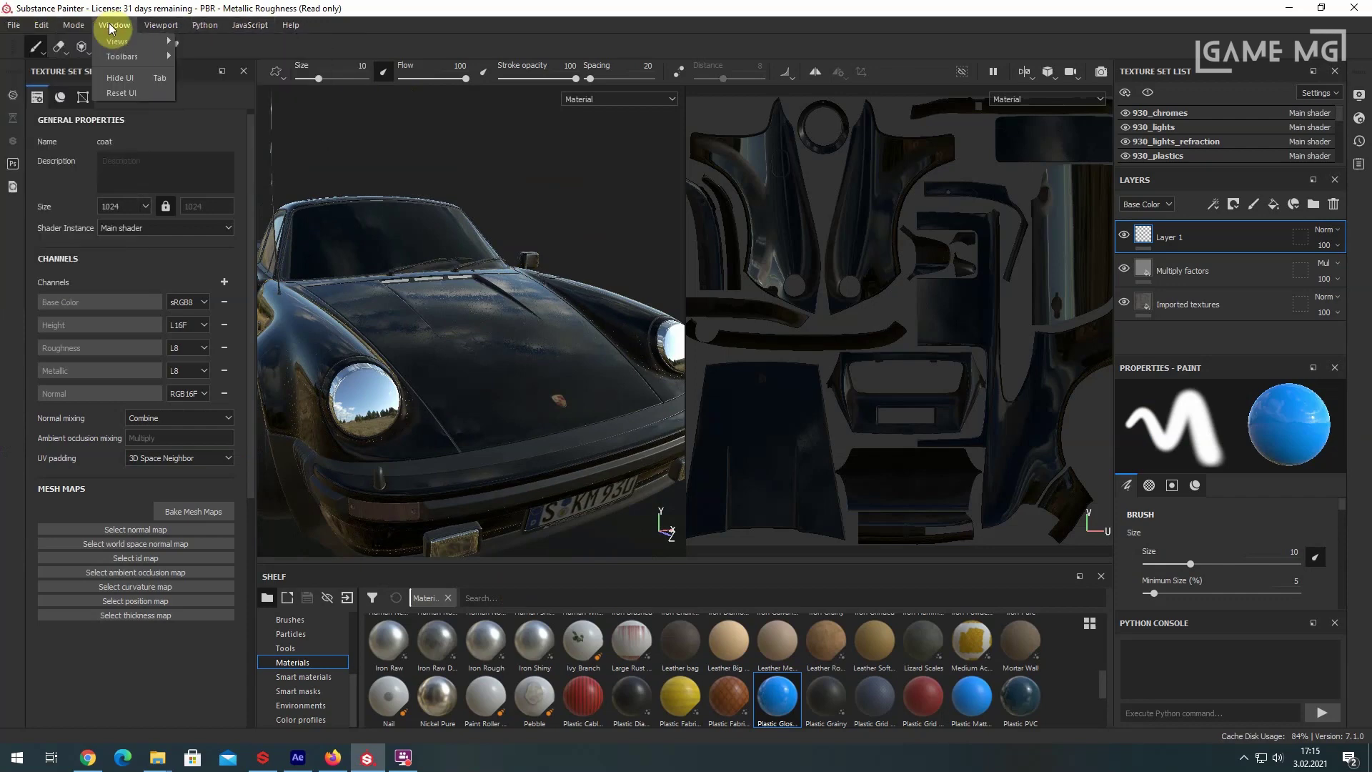
{"action": "left_click", "coordinate": [480, 321]}
{"action": "left_click_drag", "start_coordinate": [480, 321], "coordinate": [581, 439], "text": "alt"}
{"action": "mouse_move", "coordinate": [995, 313]}
{"action": "left_mouse_down", "text": "alt"}
{"action": "mouse_move", "coordinate": [909, 373]}
{"action": "mouse_move", "coordinate": [909, 355]}
{"action": "mouse_move", "coordinate": [888, 392]}
{"action": "mouse_move", "coordinate": [851, 315]}
{"action": "left_mouse_up", "text": "alt"}
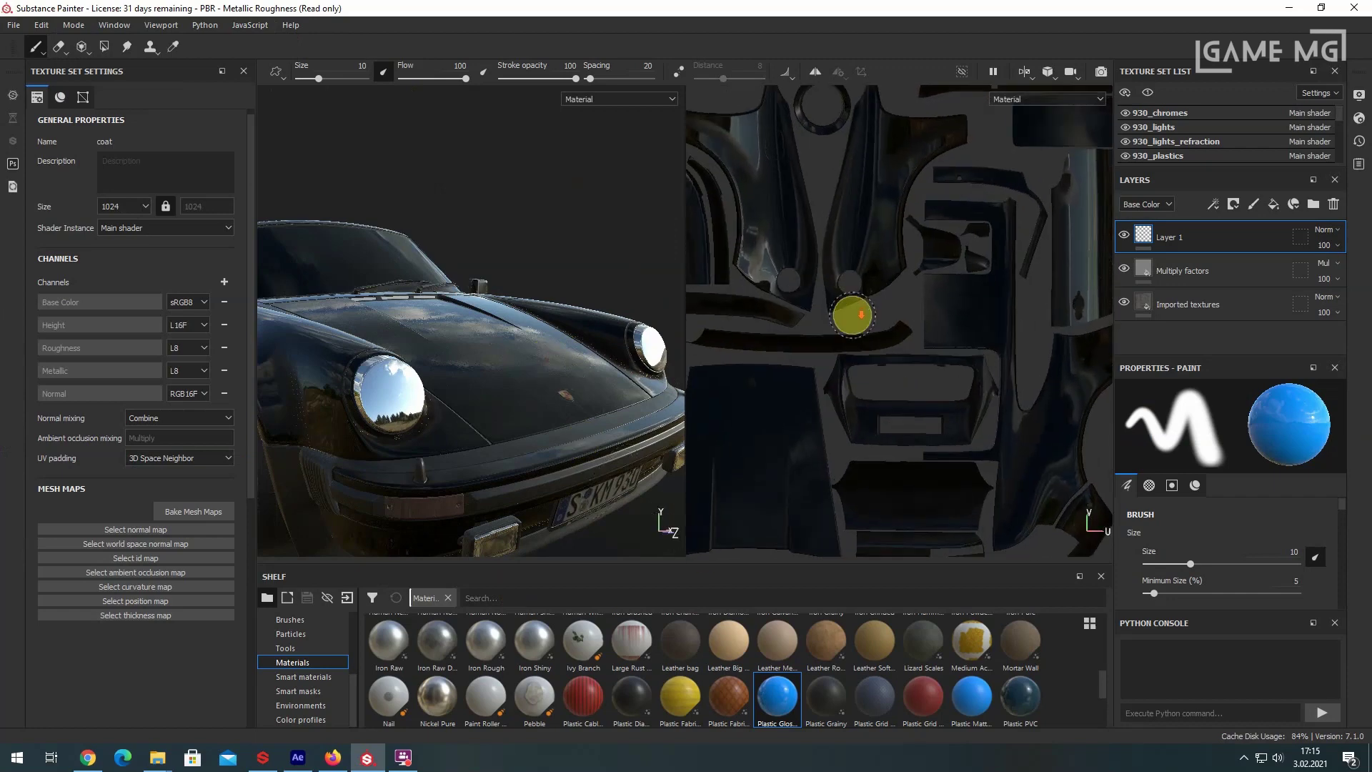
{"action": "right_click_drag", "start_coordinate": [851, 315], "coordinate": [915, 380], "text": "alt"}
{"action": "middle_click_drag", "start_coordinate": [915, 379], "coordinate": [908, 339], "text": "alt"}
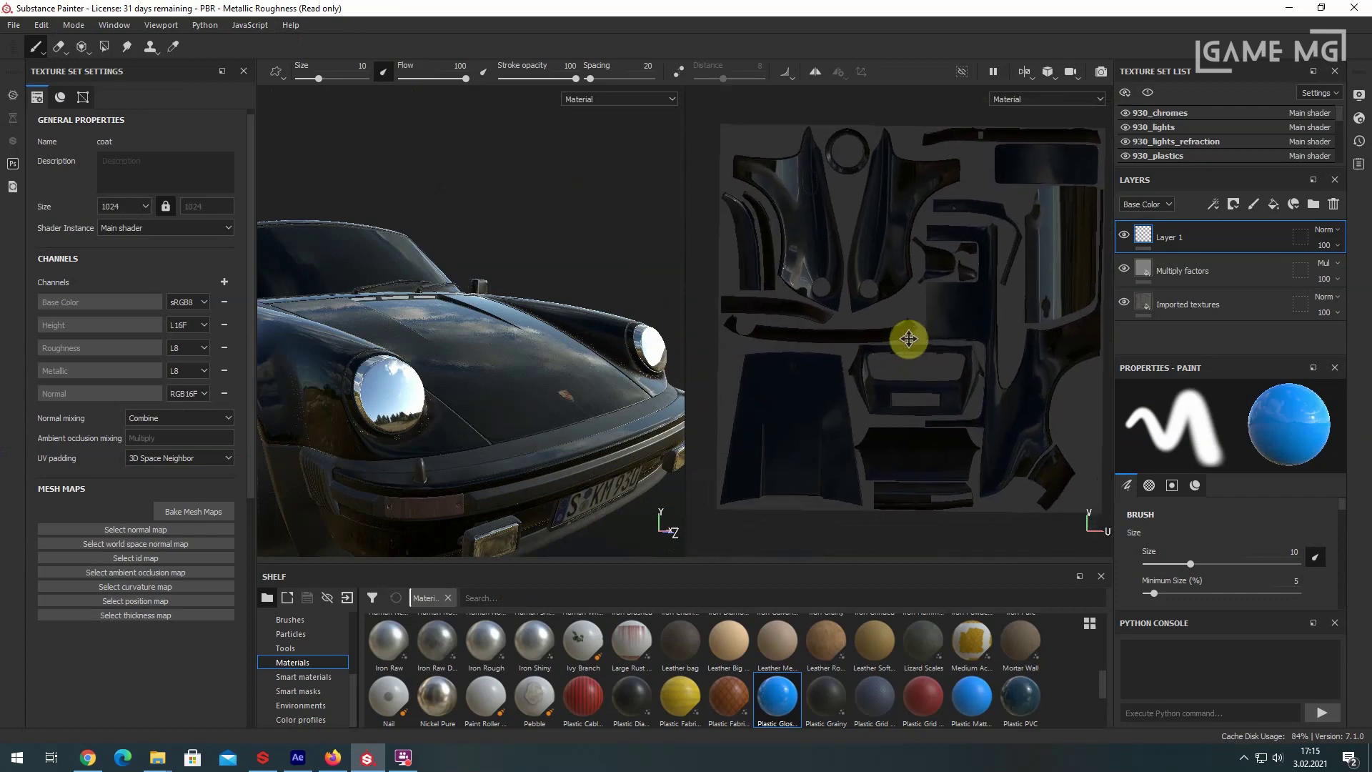
{"action": "mouse_move", "coordinate": [405, 356]}
{"action": "left_mouse_down", "text": "alt"}
{"action": "mouse_move", "coordinate": [337, 307]}
{"action": "mouse_move", "coordinate": [336, 336]}
{"action": "mouse_move", "coordinate": [438, 386]}
{"action": "mouse_move", "coordinate": [545, 377]}
{"action": "mouse_move", "coordinate": [524, 370]}
{"action": "mouse_move", "coordinate": [797, 309]}
{"action": "mouse_move", "coordinate": [545, 238]}
{"action": "mouse_move", "coordinate": [546, 355]}
{"action": "mouse_move", "coordinate": [505, 101]}
{"action": "mouse_move", "coordinate": [515, 433]}
{"action": "mouse_move", "coordinate": [537, 401]}
{"action": "mouse_move", "coordinate": [530, 428]}
{"action": "left_mouse_up", "text": "alt"}
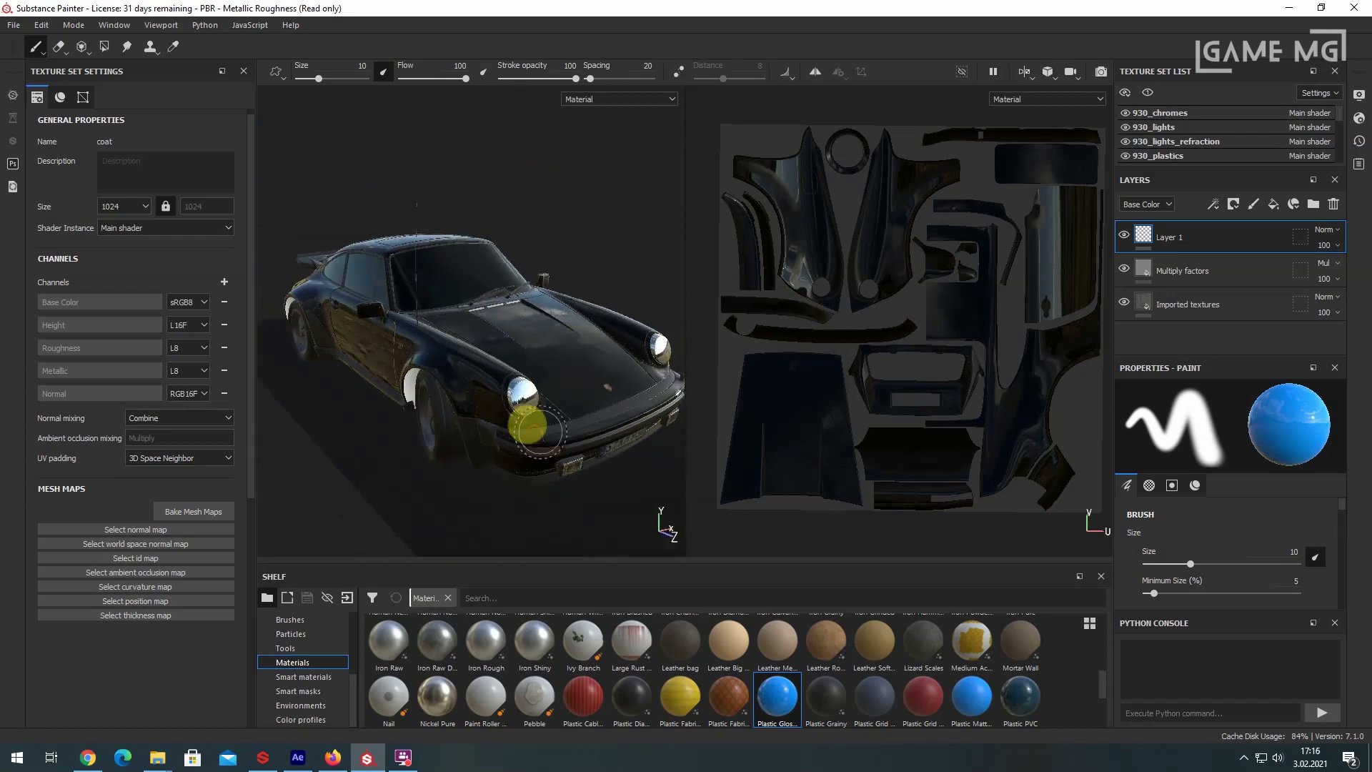
{"action": "left_click", "coordinate": [42, 50]}
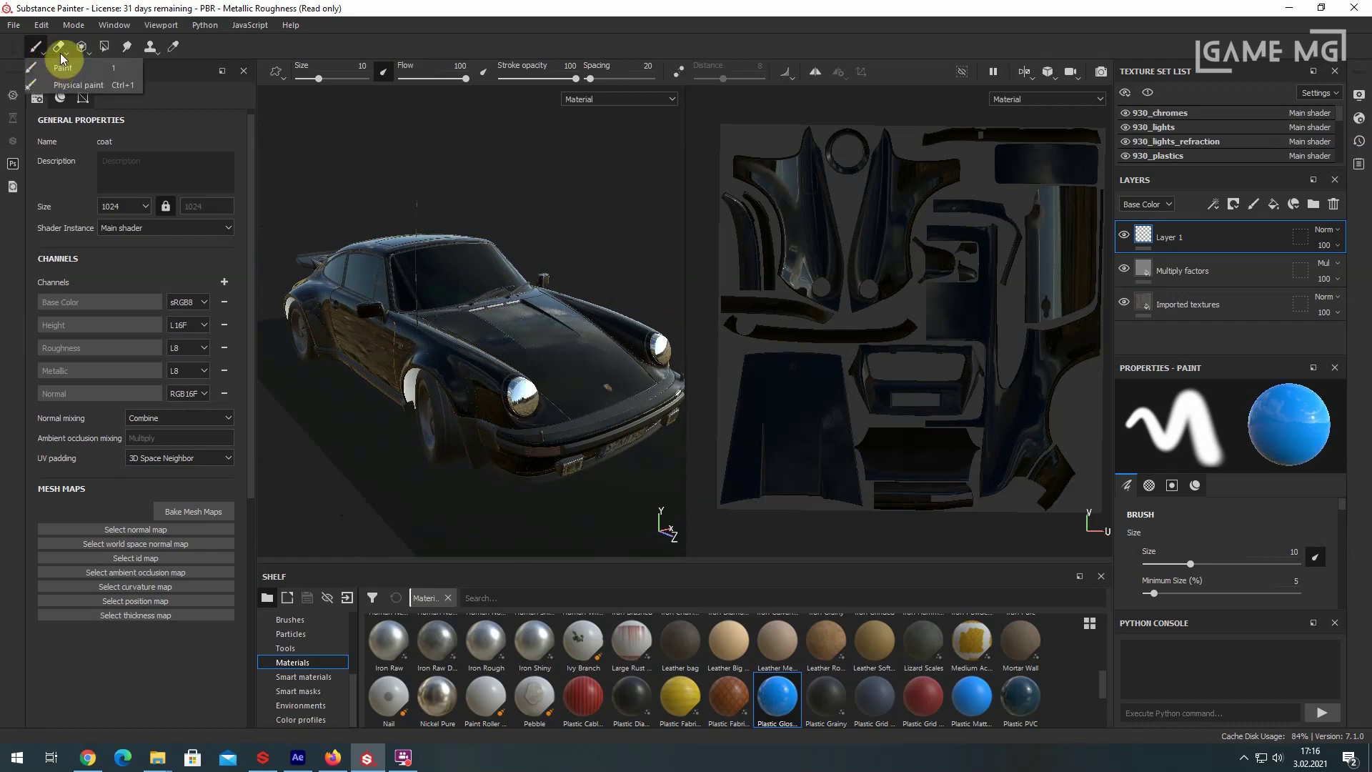
{"action": "mouse_move", "coordinate": [63, 54]}
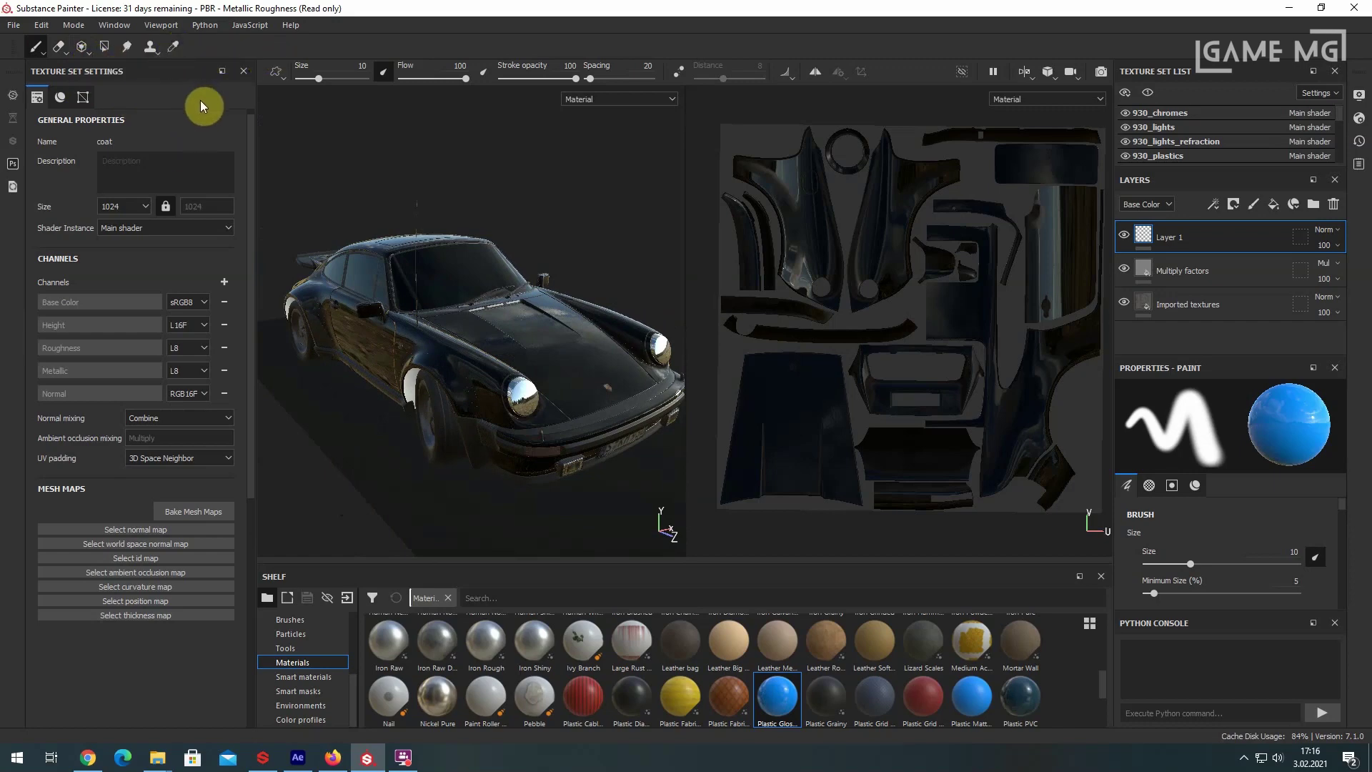
- Examine the coat texture set's settings, including its channels and the mesh map choices
{"action": "left_click", "coordinate": [58, 101]}
{"action": "left_click", "coordinate": [40, 97]}
{"action": "scroll", "coordinate": [187, 510], "scroll_direction": "down", "scroll_amount": 5}
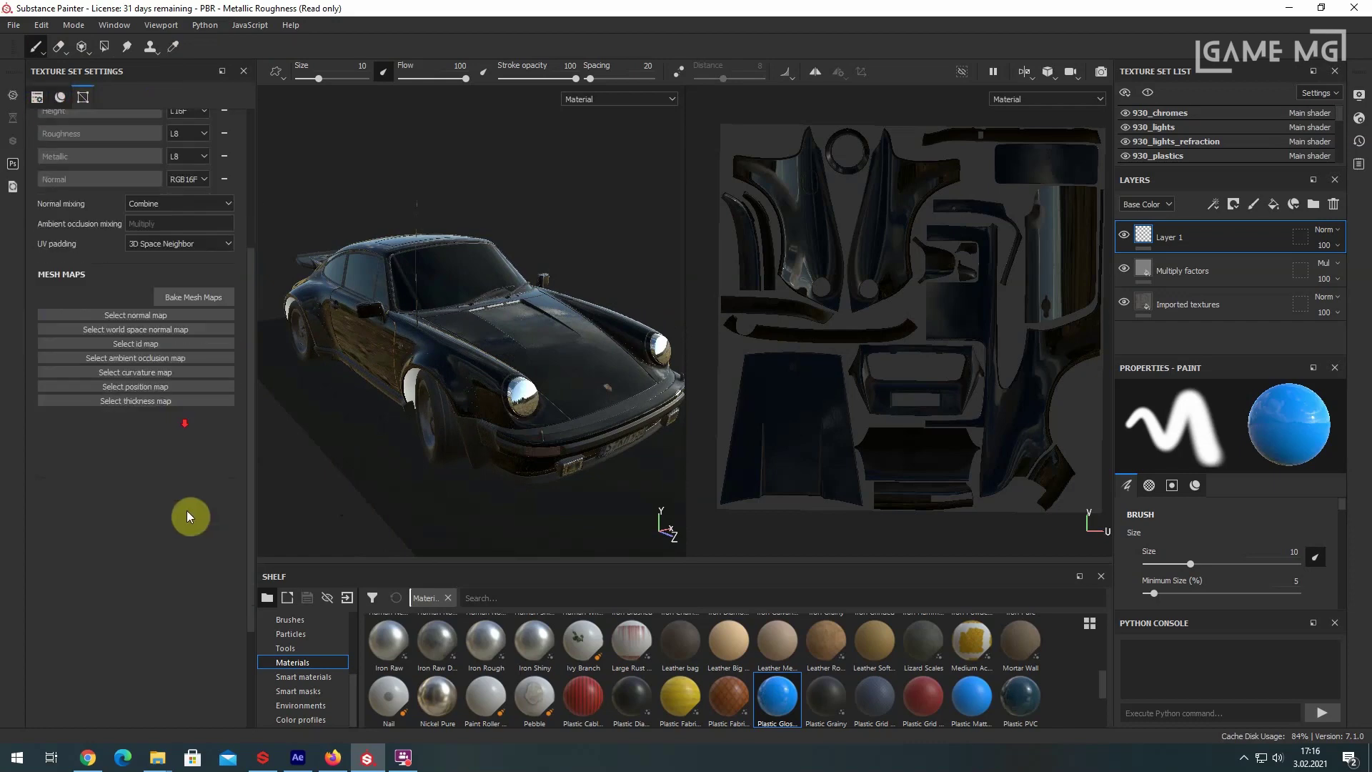
{"action": "scroll", "coordinate": [186, 510], "scroll_direction": "up", "scroll_amount": 4}
{"action": "left_click", "coordinate": [140, 519]}
{"action": "left_click", "coordinate": [131, 529]}
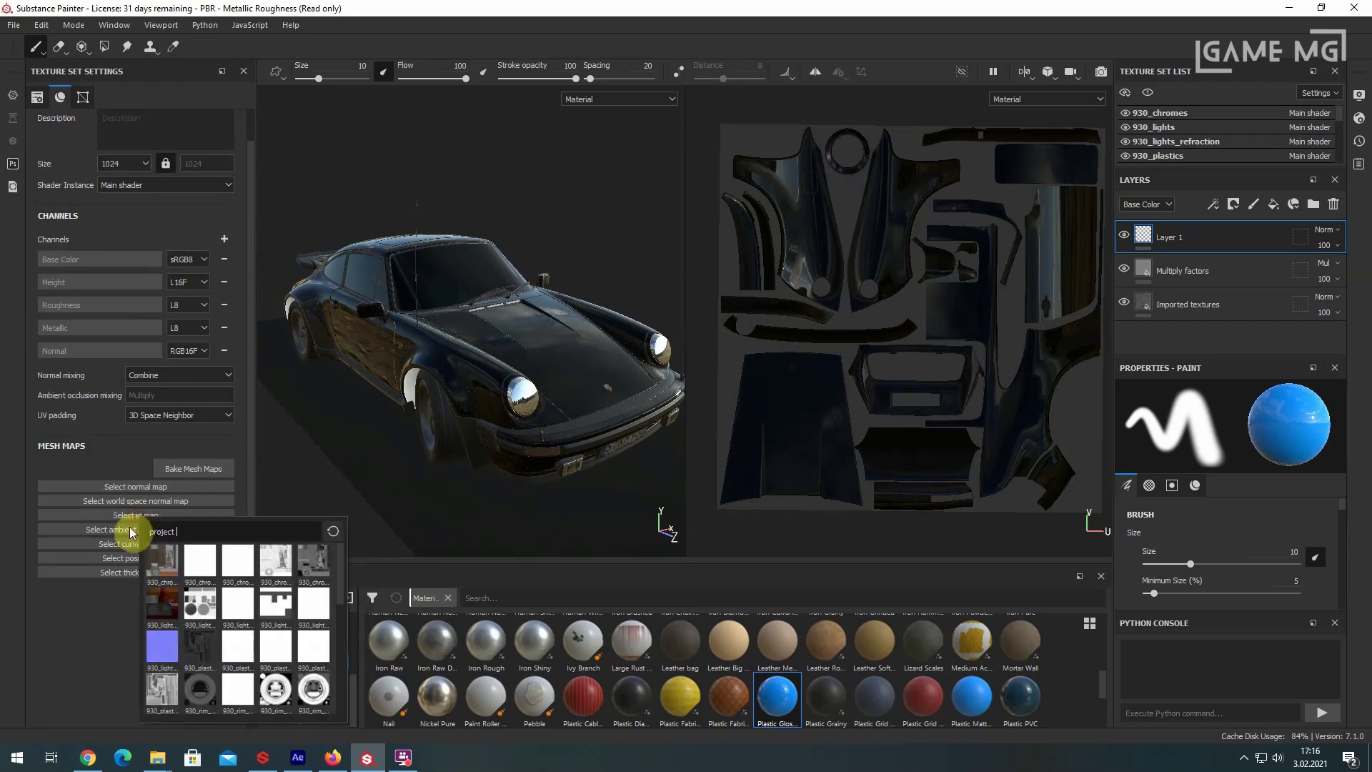
{"action": "left_click", "coordinate": [157, 483]}
{"action": "left_click_drag", "start_coordinate": [534, 412], "coordinate": [600, 382], "text": "alt"}
{"action": "right_click_drag", "start_coordinate": [567, 365], "coordinate": [583, 661], "text": "alt"}
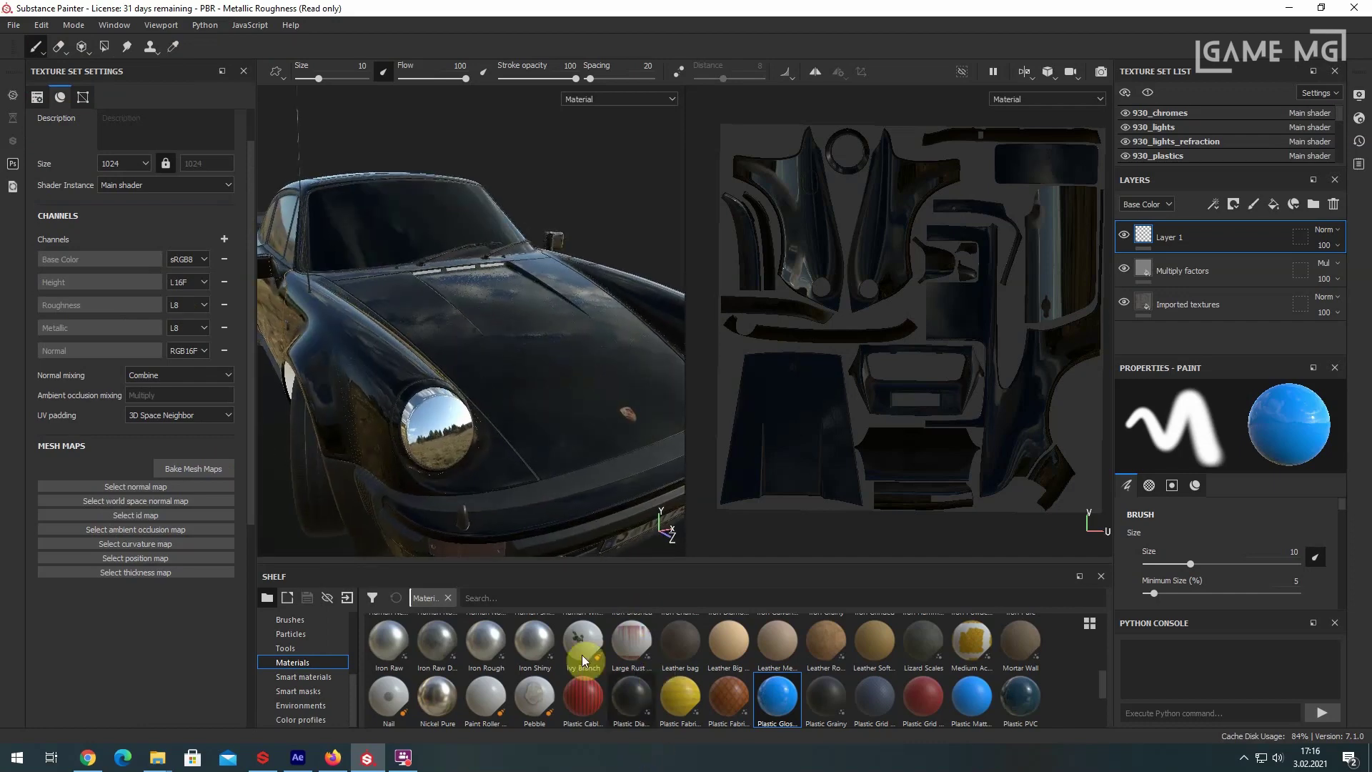
- Set the format of the coat texture set's Normal channel to RGB8
{"action": "left_click", "coordinate": [195, 348]}
{"action": "left_click", "coordinate": [187, 386]}
{"action": "left_click_drag", "start_coordinate": [521, 420], "coordinate": [567, 400], "text": "alt"}
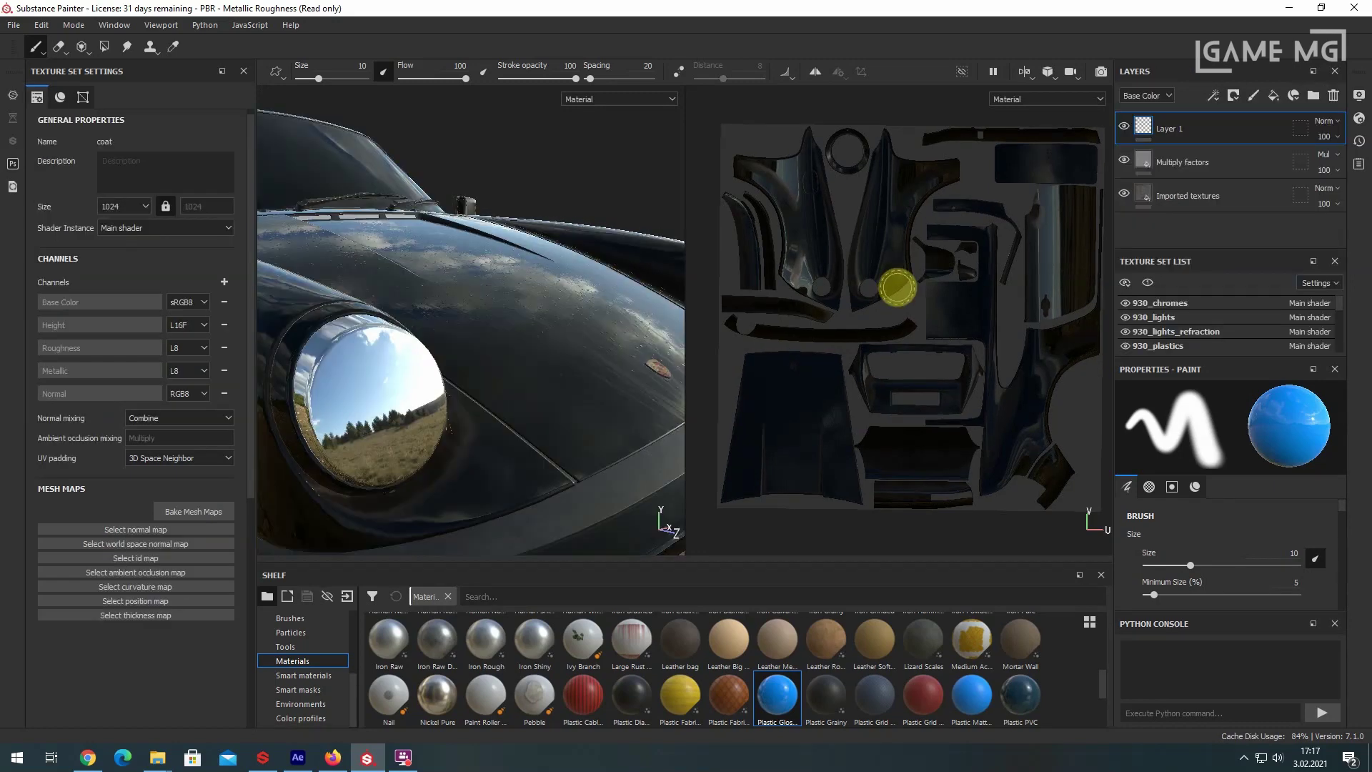
{"action": "left_click_drag", "start_coordinate": [612, 352], "coordinate": [524, 412], "text": "alt"}
{"action": "scroll", "coordinate": [524, 412], "scroll_direction": "down", "scroll_amount": 8}
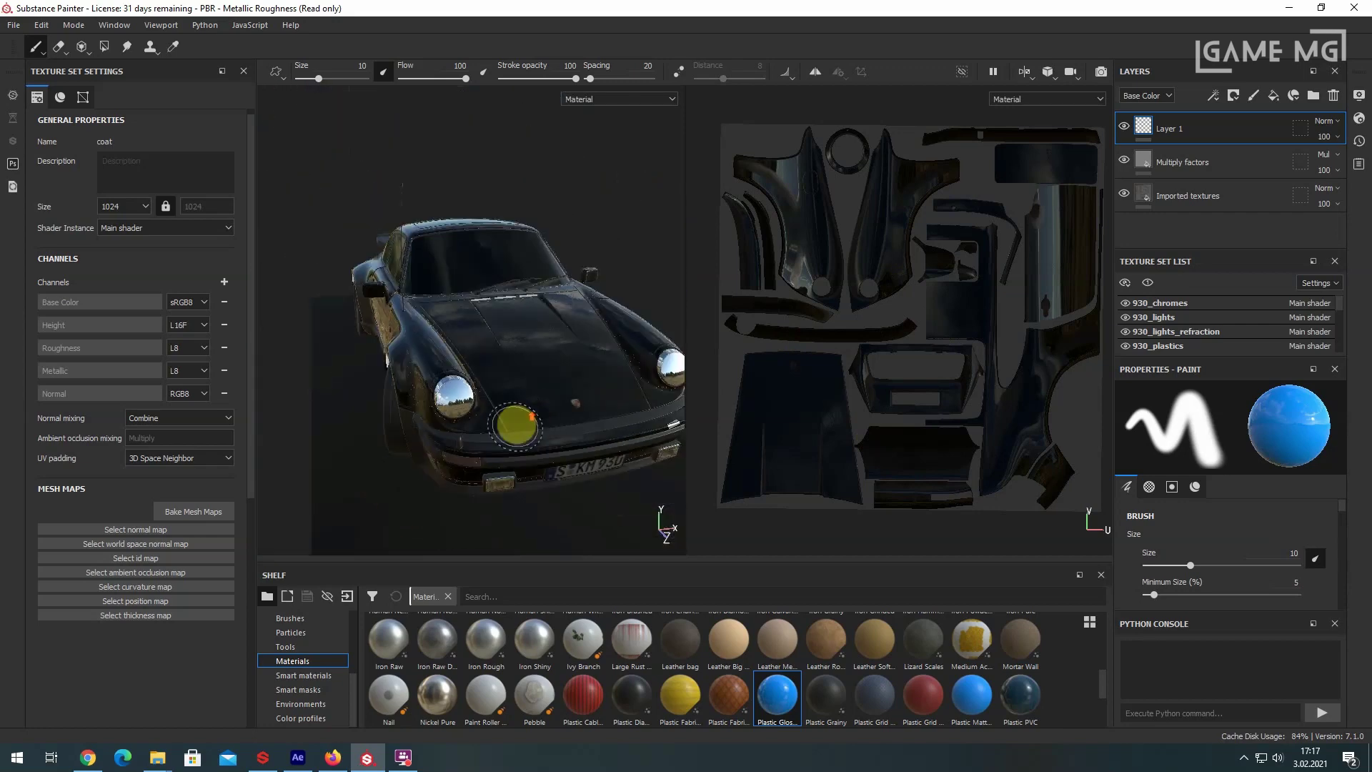
- Show the Particles category in the shelf
{"action": "left_click", "coordinate": [314, 635]}
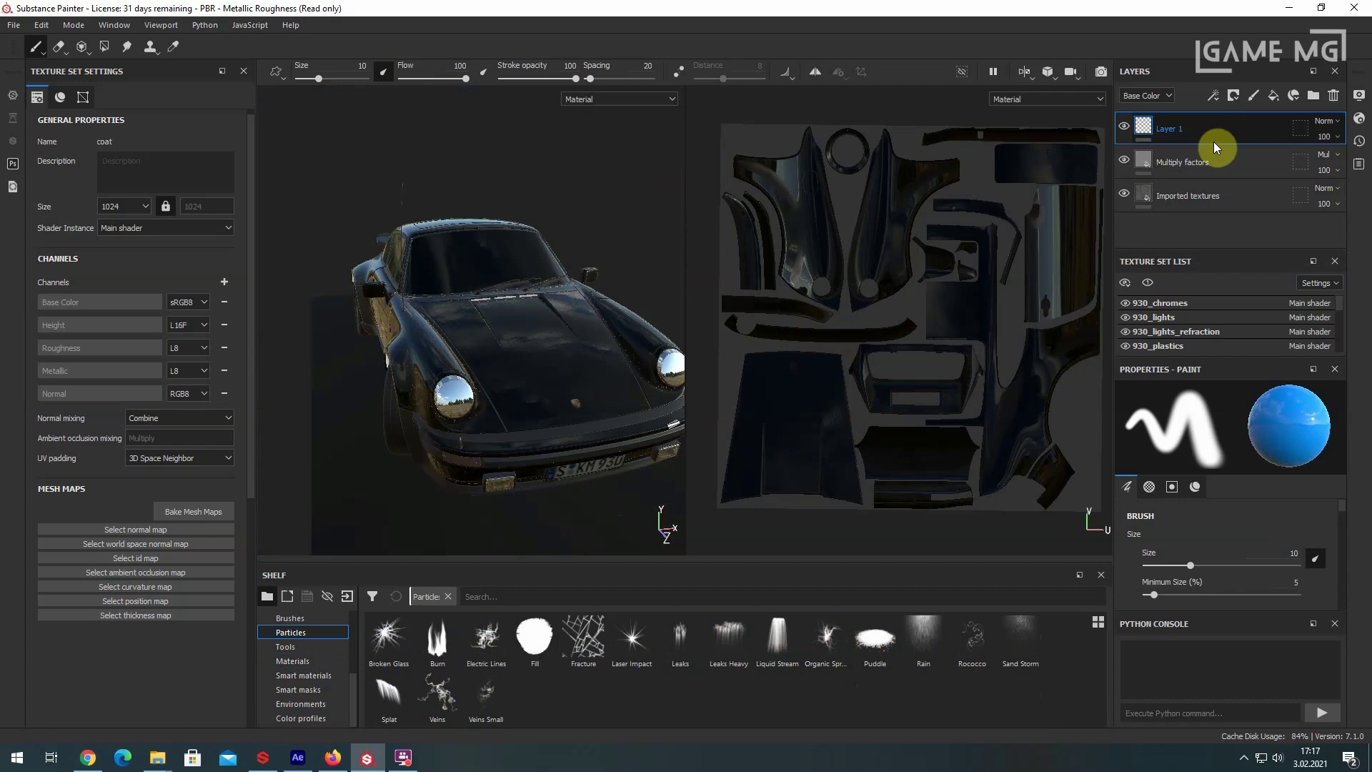
- Toggle the visibility of the layers, including Multiply factors and Imported textures, to compare their effect on the car
{"action": "left_click", "coordinate": [1225, 136]}
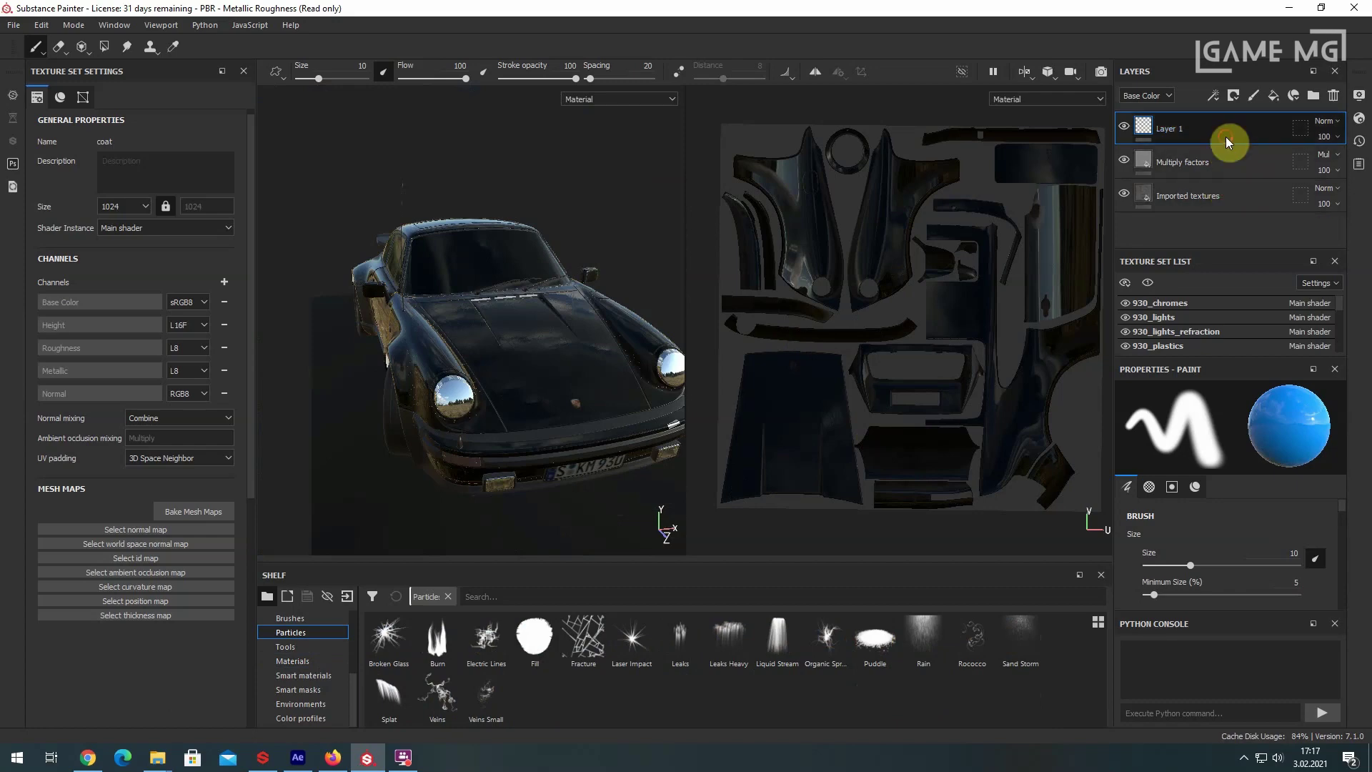
{"action": "left_click", "coordinate": [1125, 157]}
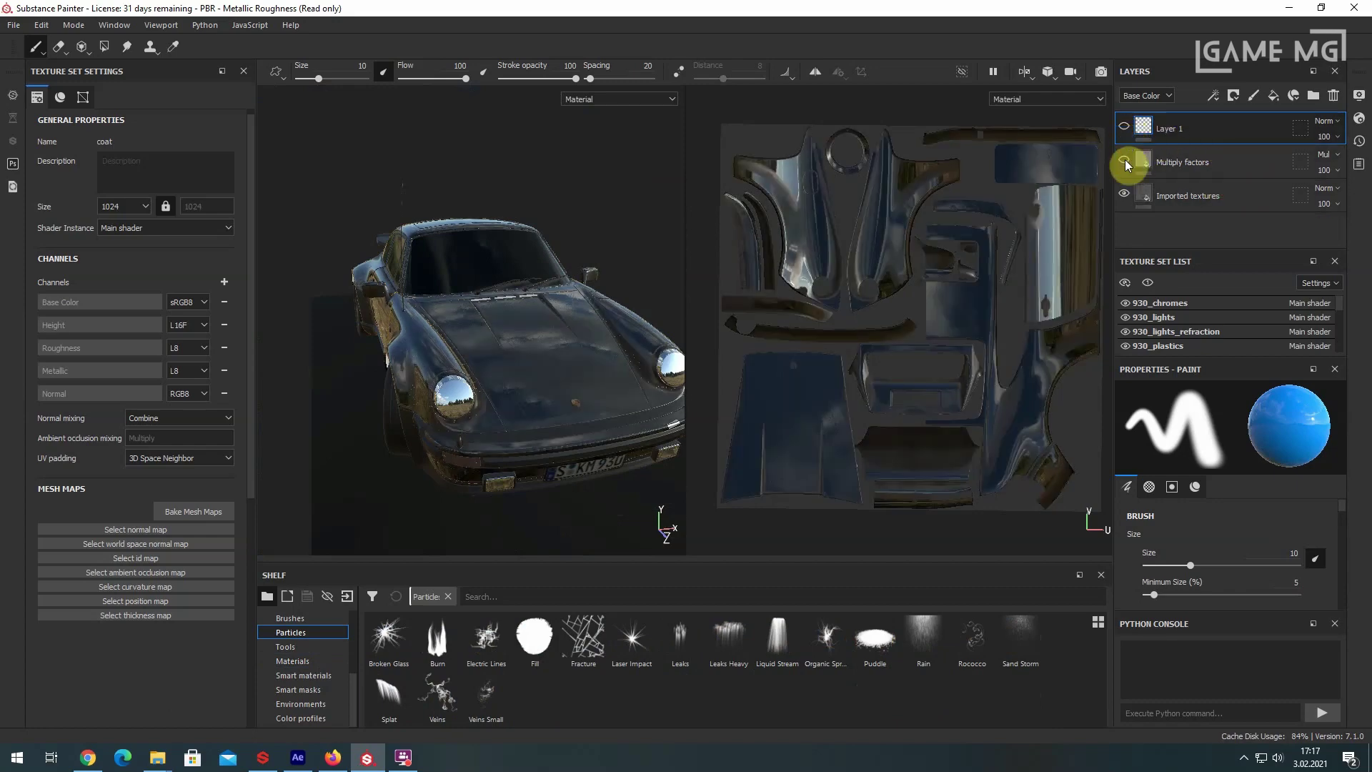
{"action": "left_click", "coordinate": [1126, 160]}
{"action": "left_click", "coordinate": [1125, 193]}
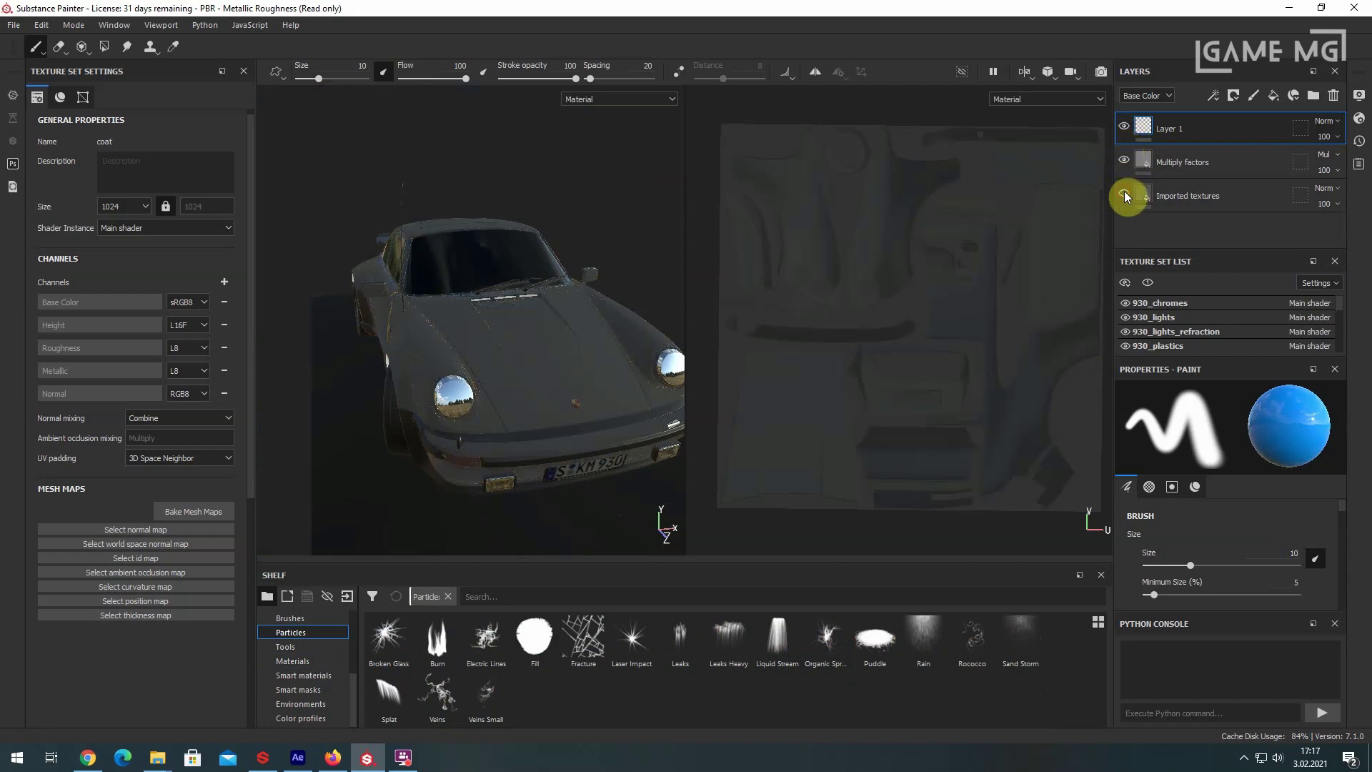
{"action": "left_click", "coordinate": [1124, 193]}
{"action": "left_click_drag", "start_coordinate": [502, 386], "coordinate": [493, 377], "text": "alt"}
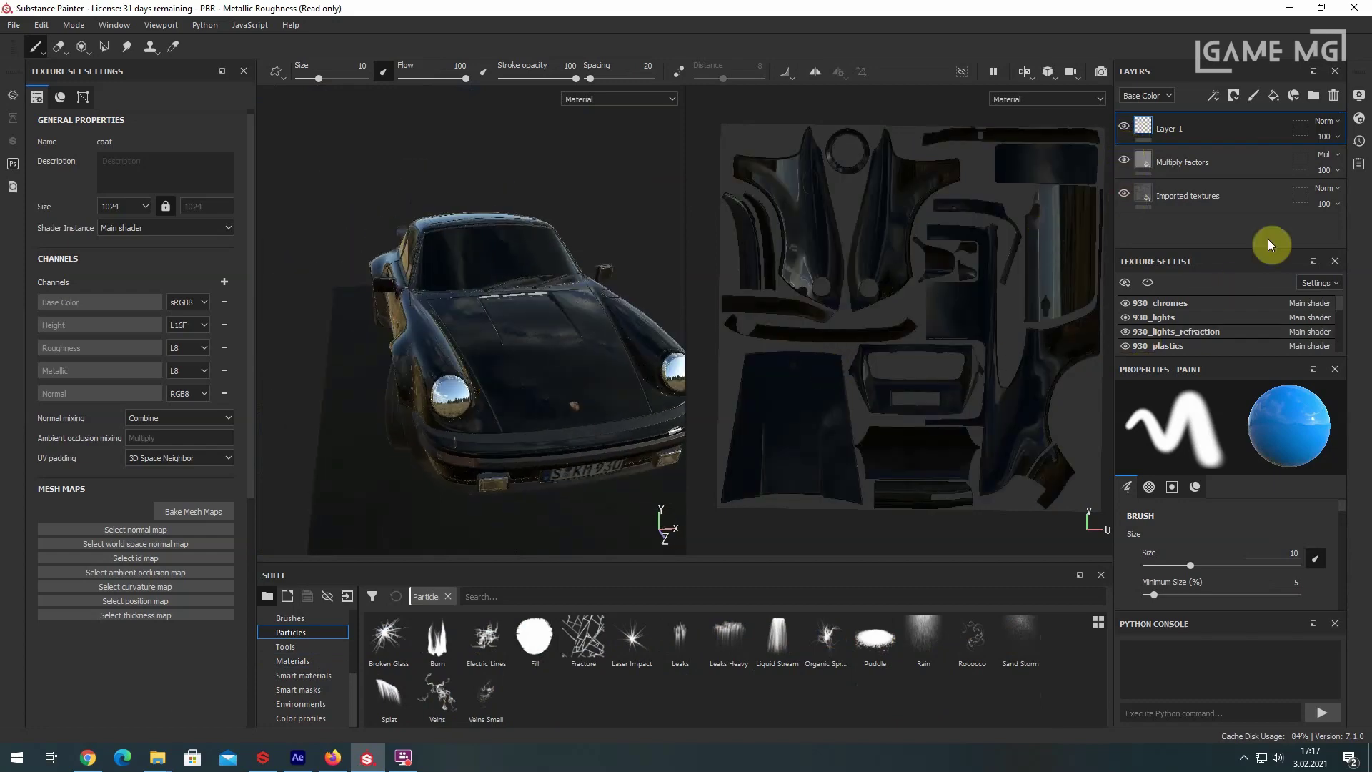
- Look through the available layer effects, the blending modes of the Multiply factors layer and the layer stack's channel choices
{"action": "left_click", "coordinate": [1215, 99]}
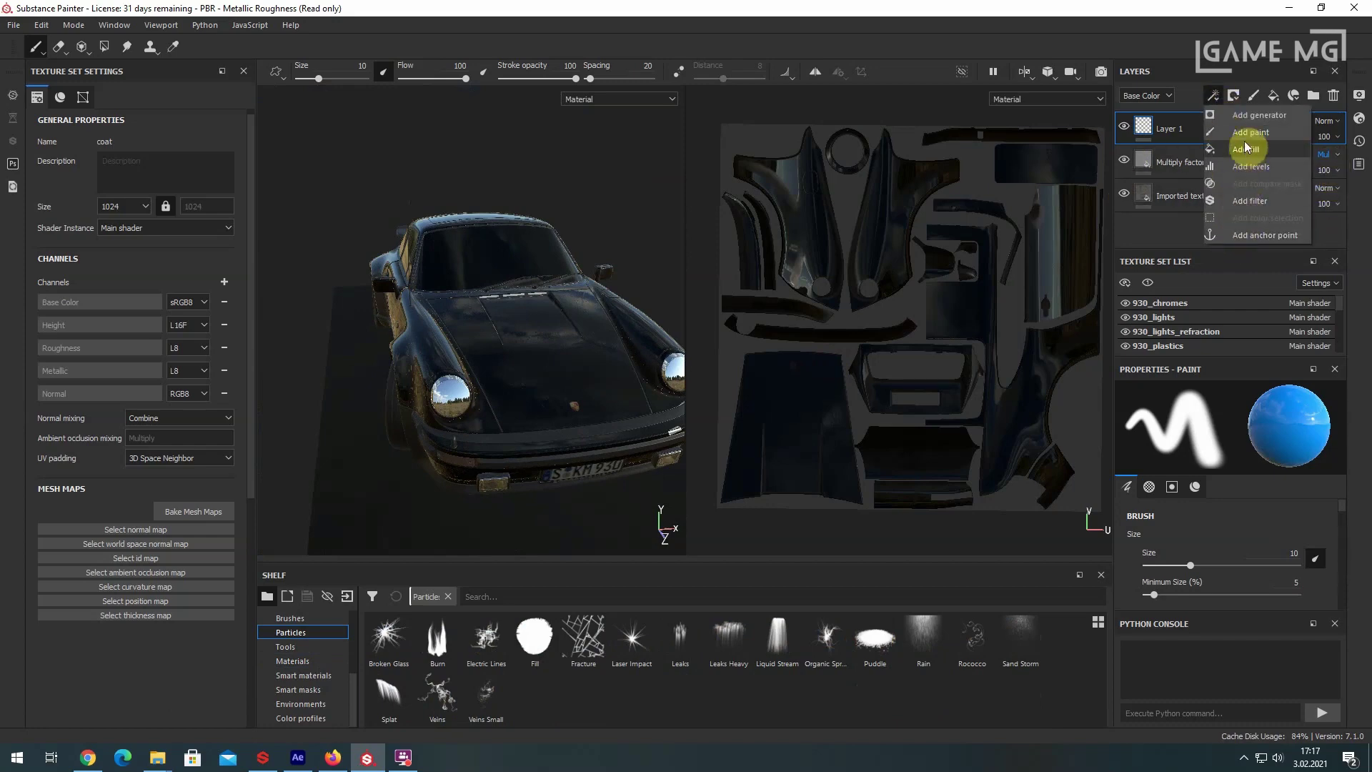
{"action": "left_click", "coordinate": [1214, 93]}
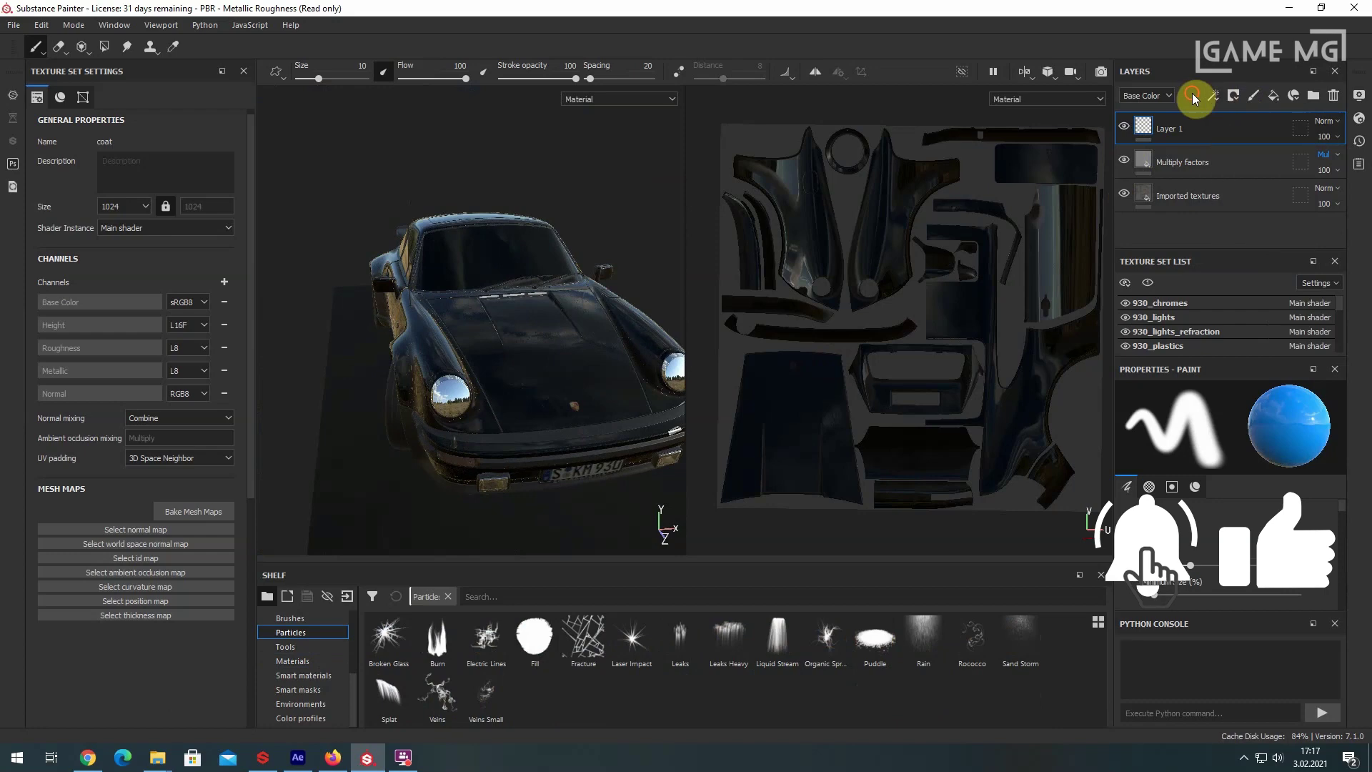
{"action": "left_click", "coordinate": [1335, 153]}
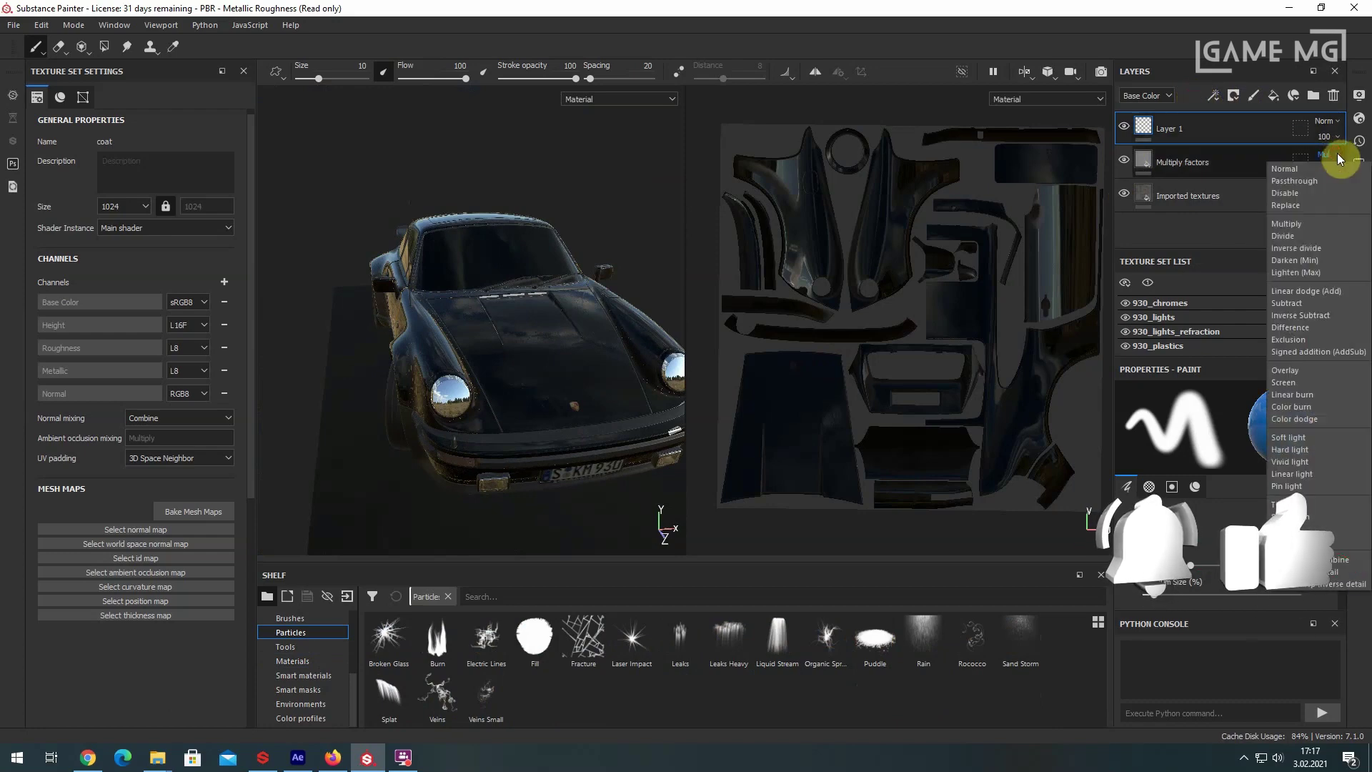
{"action": "left_click", "coordinate": [1229, 160]}
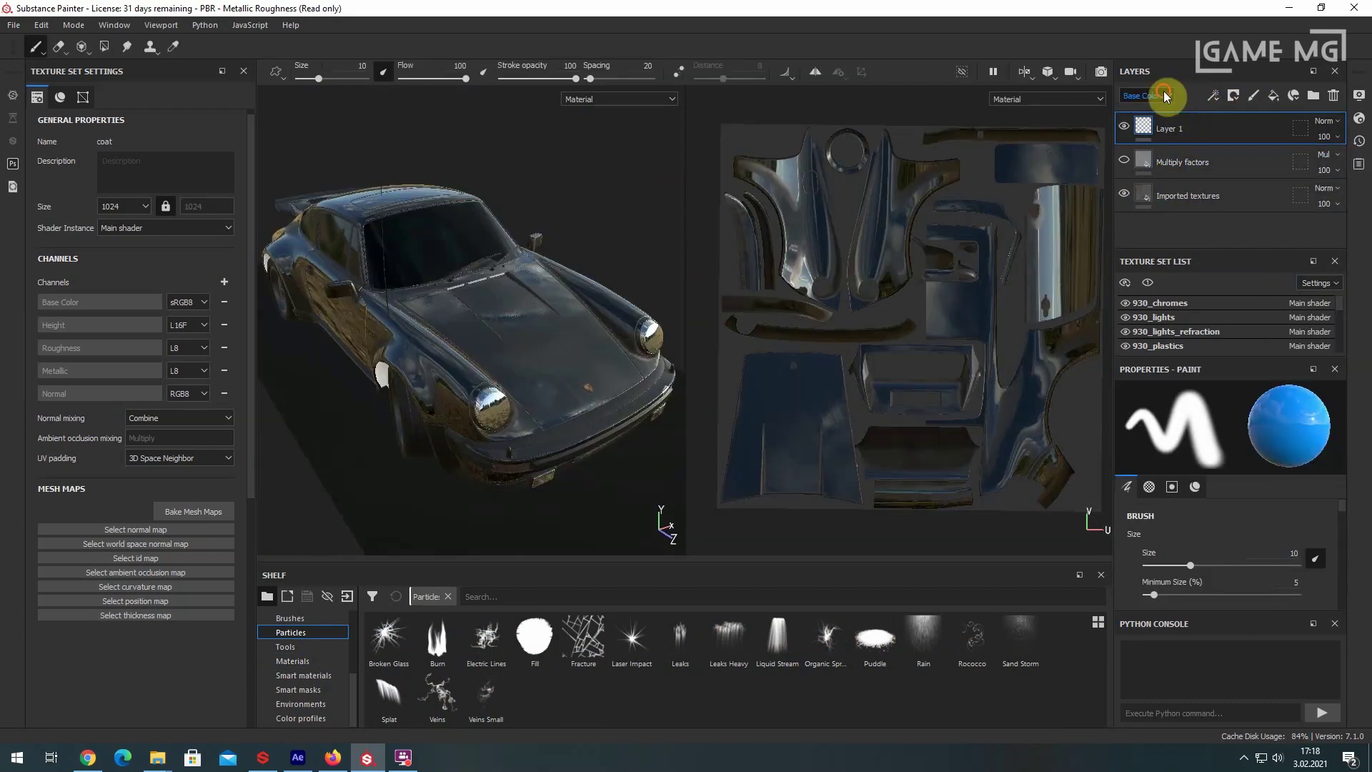
{"action": "left_click", "coordinate": [1164, 96]}
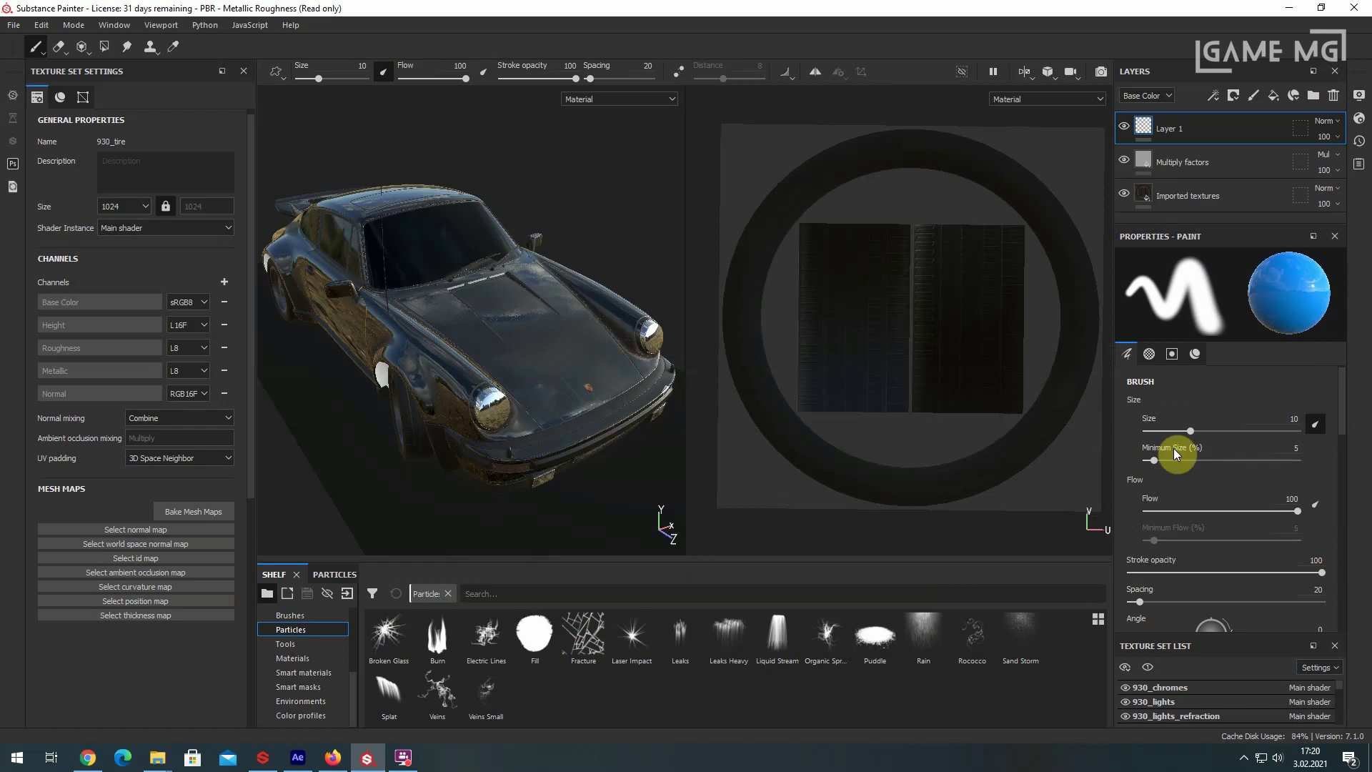
- Look through the paint tool's brush, alpha and further settings in its properties
{"action": "scroll", "coordinate": [1234, 469], "scroll_direction": "down", "scroll_amount": 6}
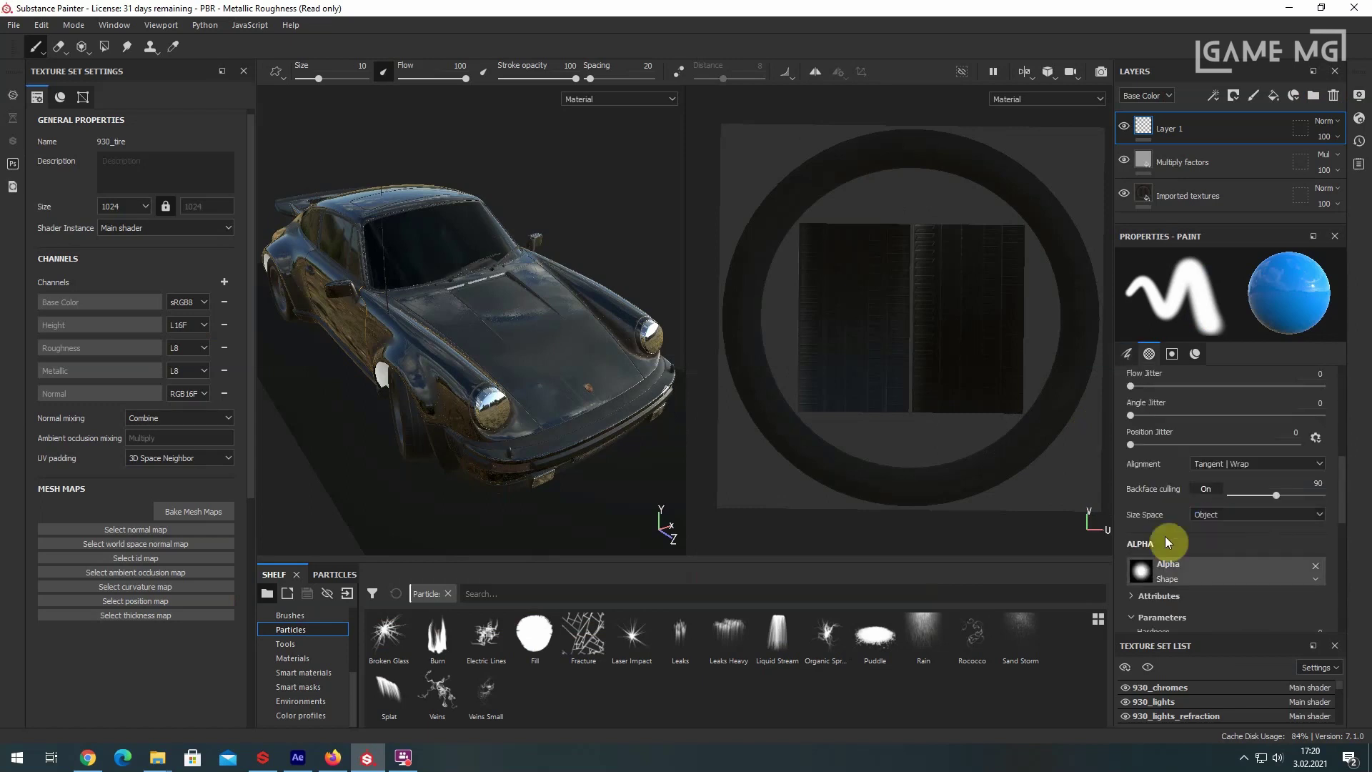
{"action": "scroll", "coordinate": [1171, 543], "scroll_direction": "down", "scroll_amount": 2}
{"action": "scroll", "coordinate": [1181, 530], "scroll_direction": "down", "scroll_amount": 6}
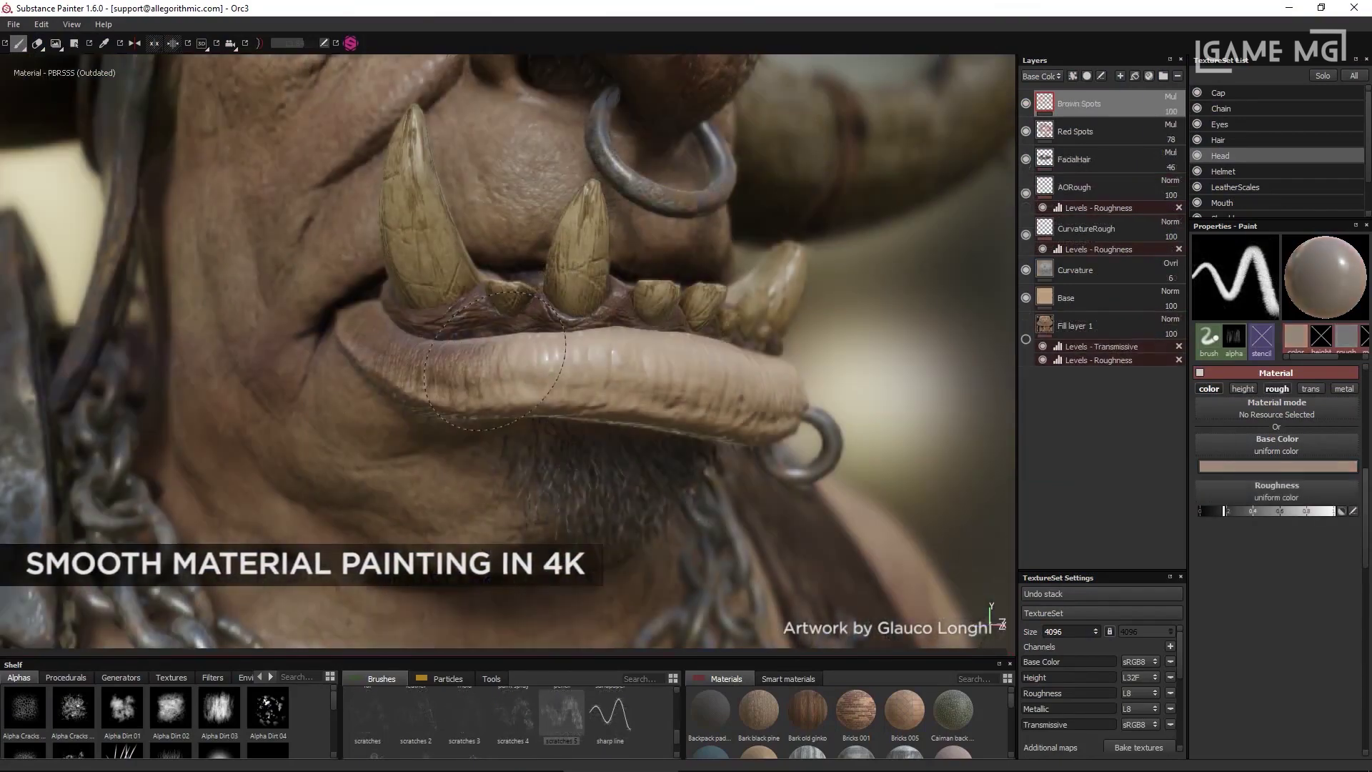
- Paint skin detail over the orc's lower lip and around the eye on the Eye Bags layer
{"action": "mouse_move", "coordinate": [494, 360]}
{"action": "left_mouse_down"}
{"action": "mouse_move", "coordinate": [766, 367]}
{"action": "mouse_move", "coordinate": [732, 372]}
{"action": "left_mouse_up"}
{"action": "left_click_drag", "start_coordinate": [608, 348], "coordinate": [429, 365]}
{"action": "mouse_move", "coordinate": [543, 286]}
{"action": "left_mouse_down"}
{"action": "mouse_move", "coordinate": [595, 346]}
{"action": "mouse_move", "coordinate": [660, 330]}
{"action": "left_mouse_up"}
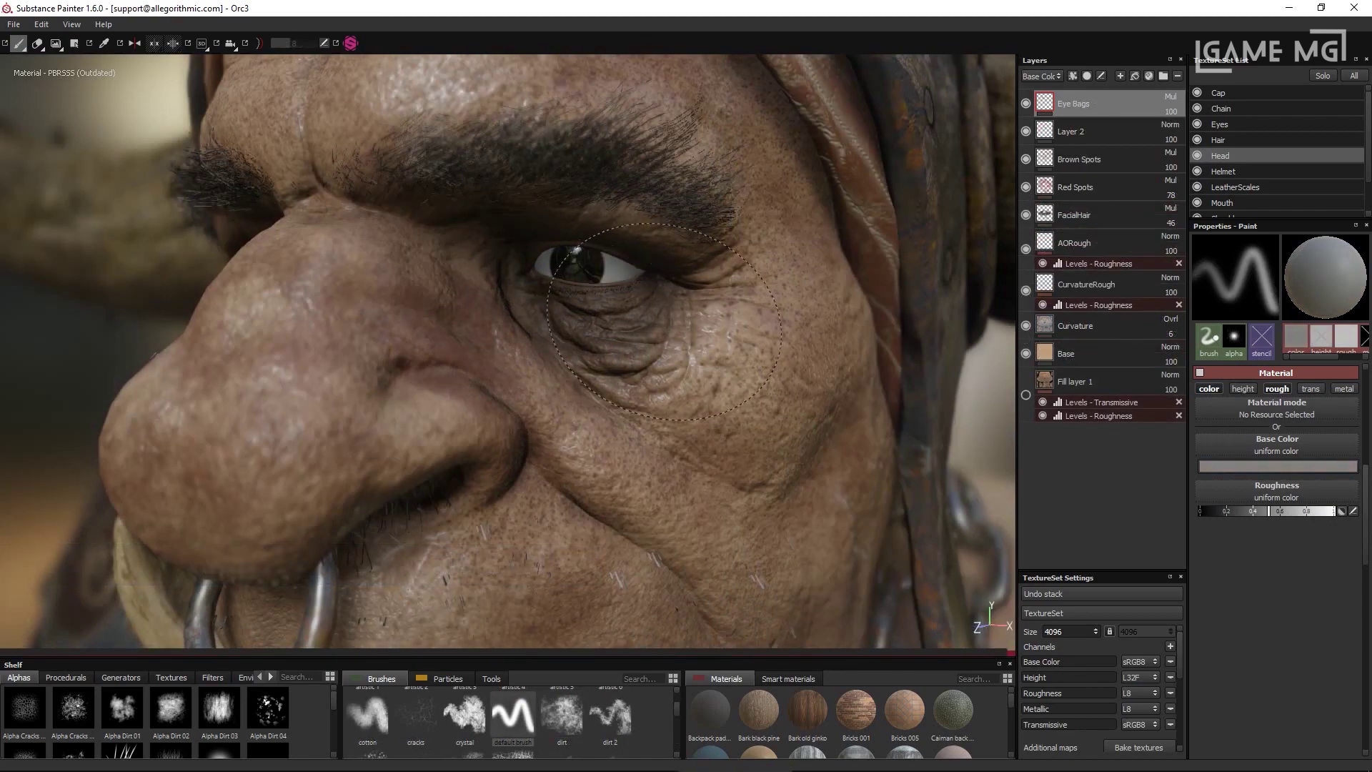
{"action": "mouse_move", "coordinate": [603, 209]}
{"action": "left_mouse_down"}
{"action": "mouse_move", "coordinate": [535, 316]}
{"action": "mouse_move", "coordinate": [564, 365]}
{"action": "mouse_move", "coordinate": [679, 258]}
{"action": "left_mouse_up"}
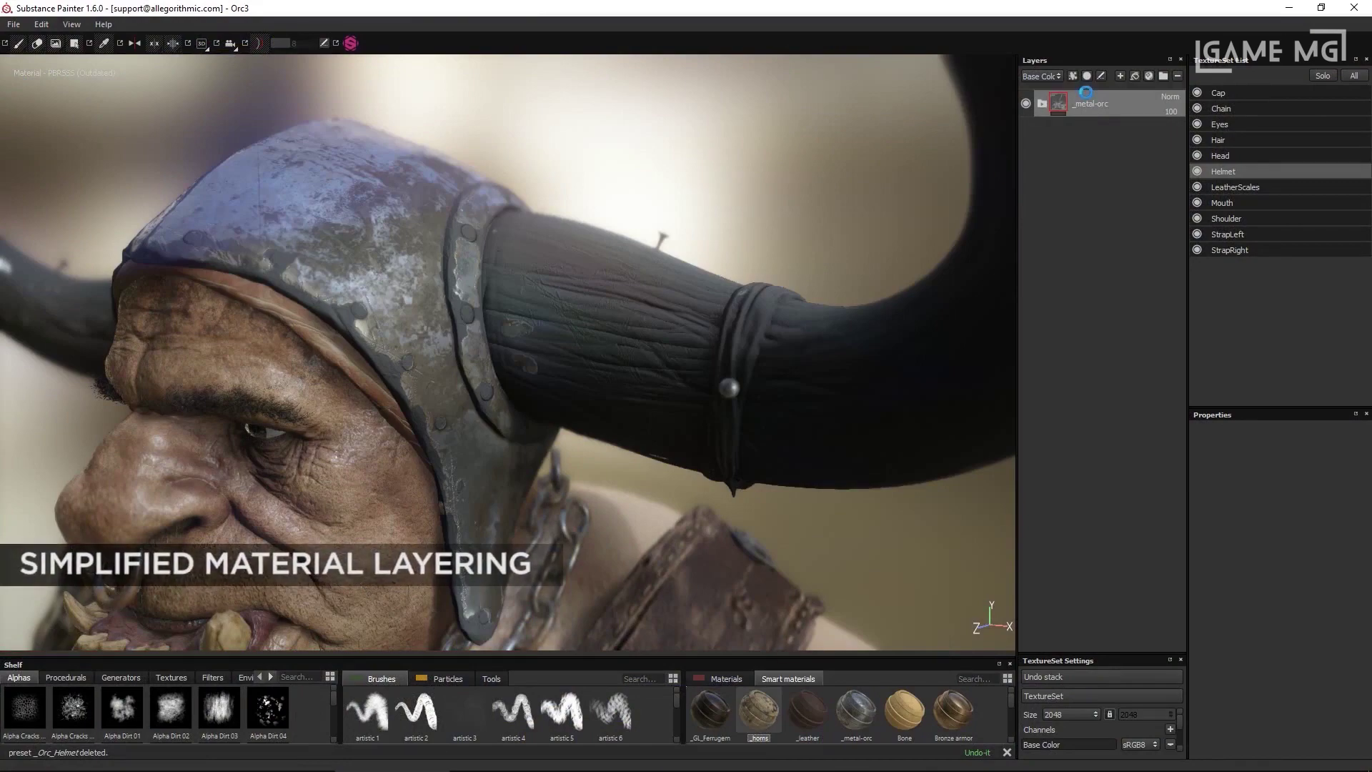
- Add the Bronze armor smart material to the Helmet layers and paint the _GL_Ferrugem mask over the helmet's metal
{"action": "left_click_drag", "start_coordinate": [953, 711], "coordinate": [1134, 98]}
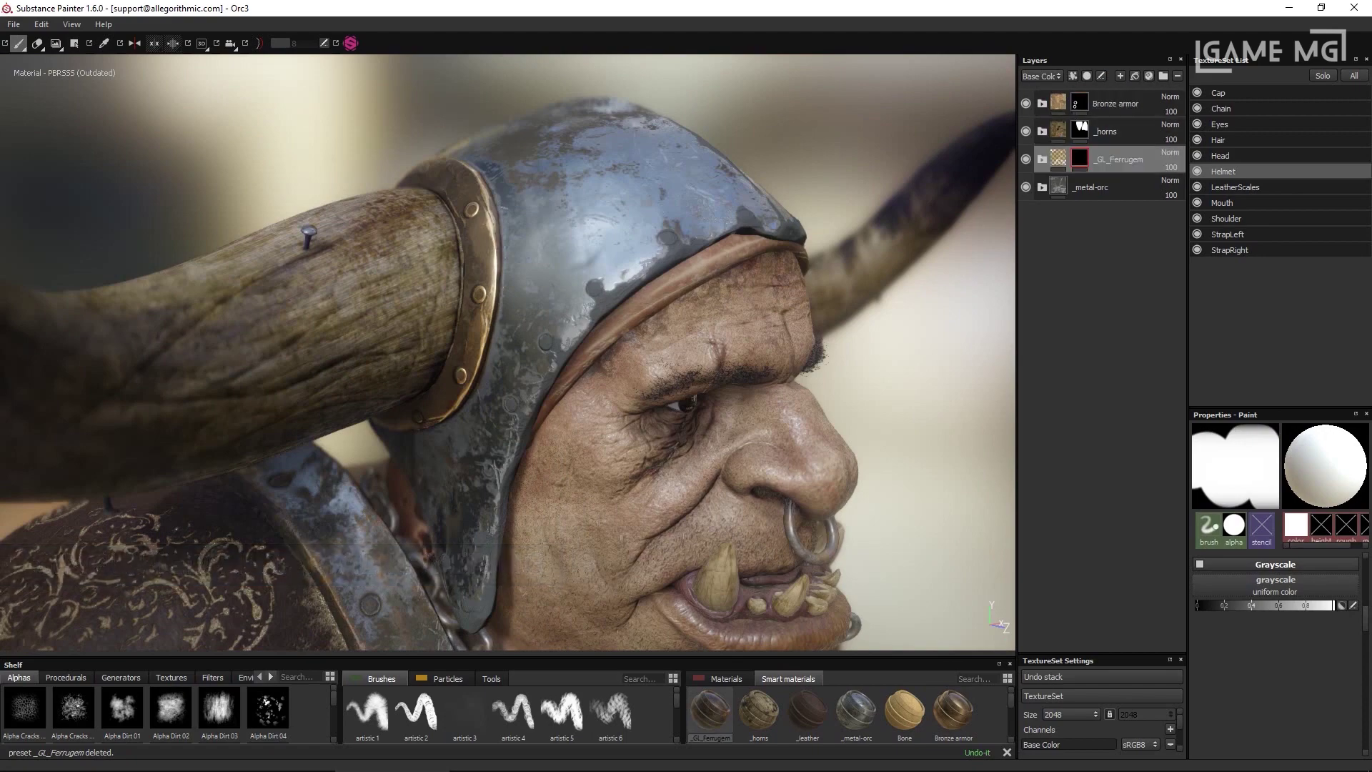
{"action": "mouse_move", "coordinate": [527, 481]}
{"action": "left_mouse_down"}
{"action": "mouse_move", "coordinate": [456, 515]}
{"action": "mouse_move", "coordinate": [484, 430]}
{"action": "mouse_move", "coordinate": [492, 449]}
{"action": "mouse_move", "coordinate": [572, 332]}
{"action": "mouse_move", "coordinate": [670, 237]}
{"action": "left_mouse_up"}
{"action": "mouse_move", "coordinate": [718, 186]}
{"action": "left_mouse_down"}
{"action": "mouse_move", "coordinate": [558, 135]}
{"action": "mouse_move", "coordinate": [500, 207]}
{"action": "left_mouse_up"}
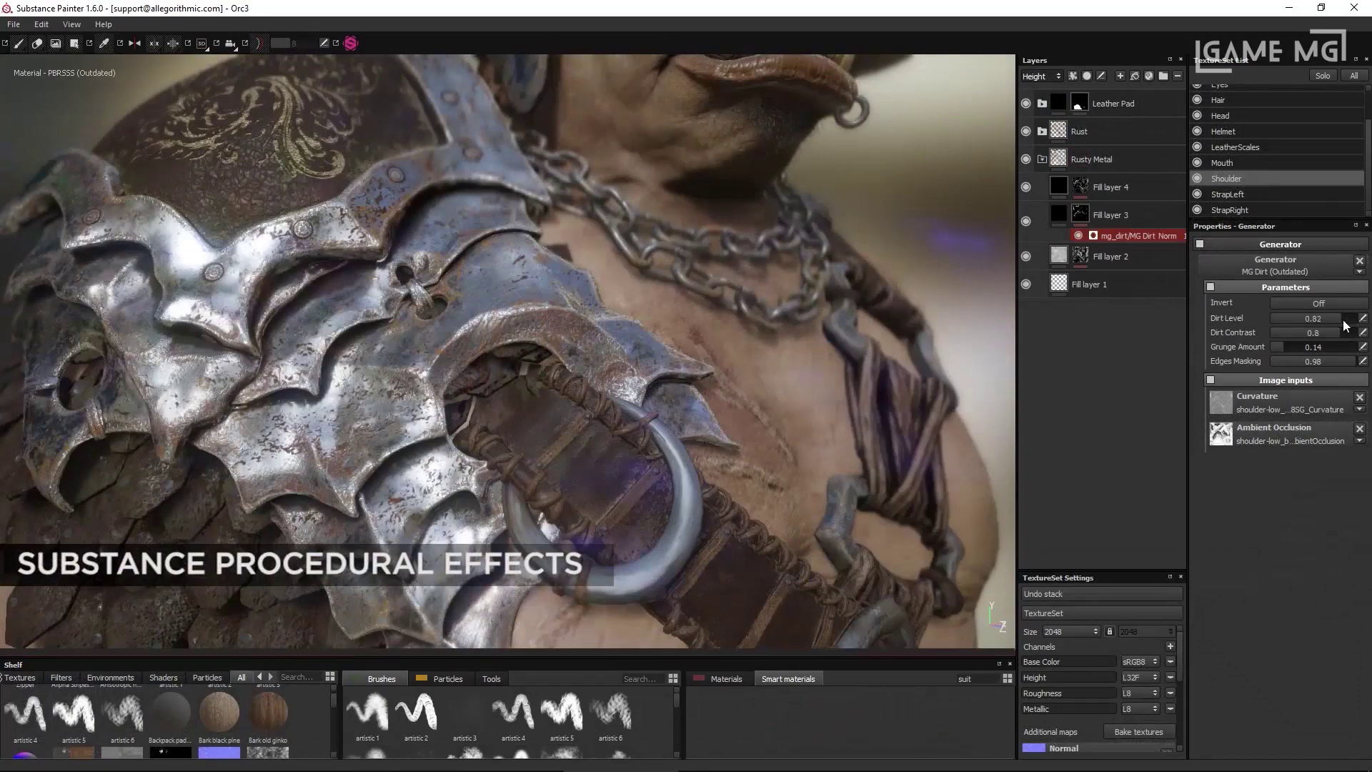
- Adjust the Dirt Level of the shoulder's MG Dirt generator and increase the Dripping Length of the helmet's Rust filter
{"action": "left_click_drag", "start_coordinate": [1343, 319], "coordinate": [1285, 332]}
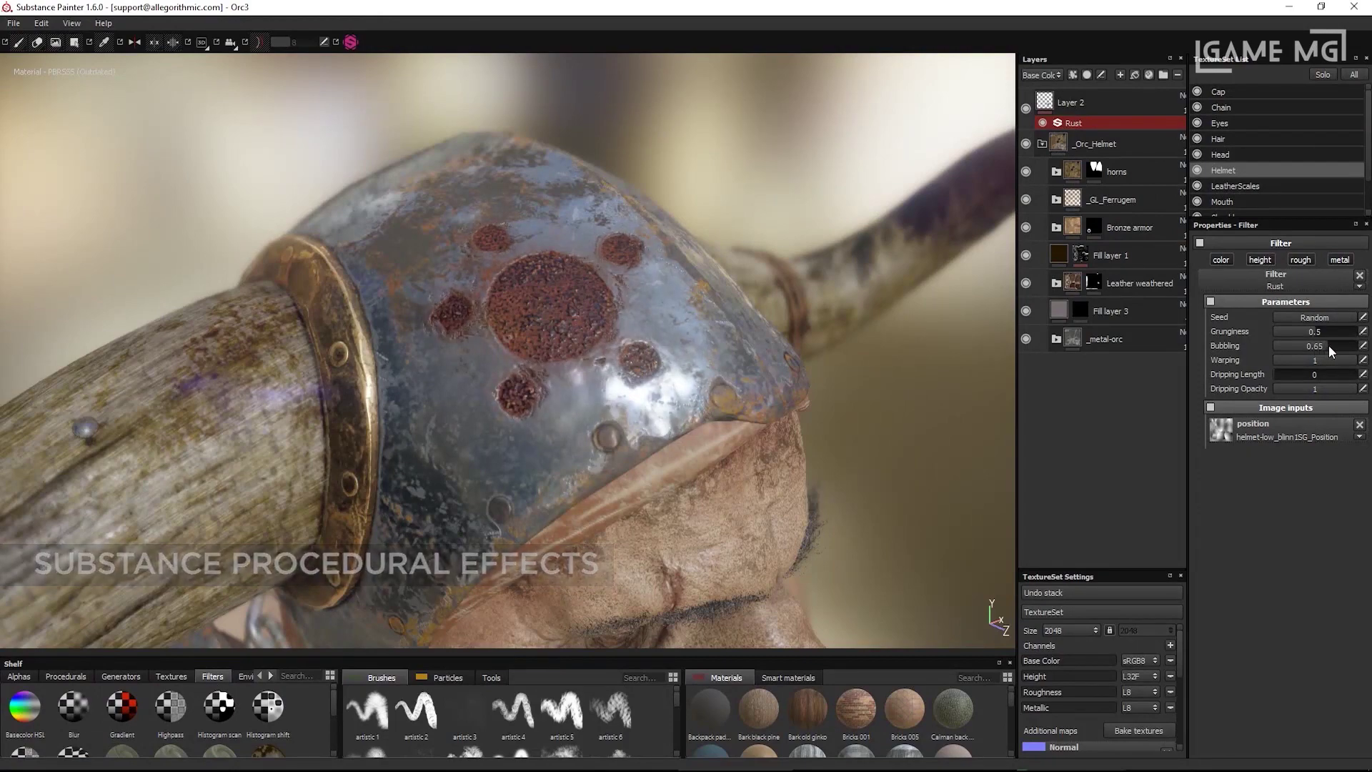
{"action": "left_click_drag", "start_coordinate": [1284, 375], "coordinate": [1296, 375]}
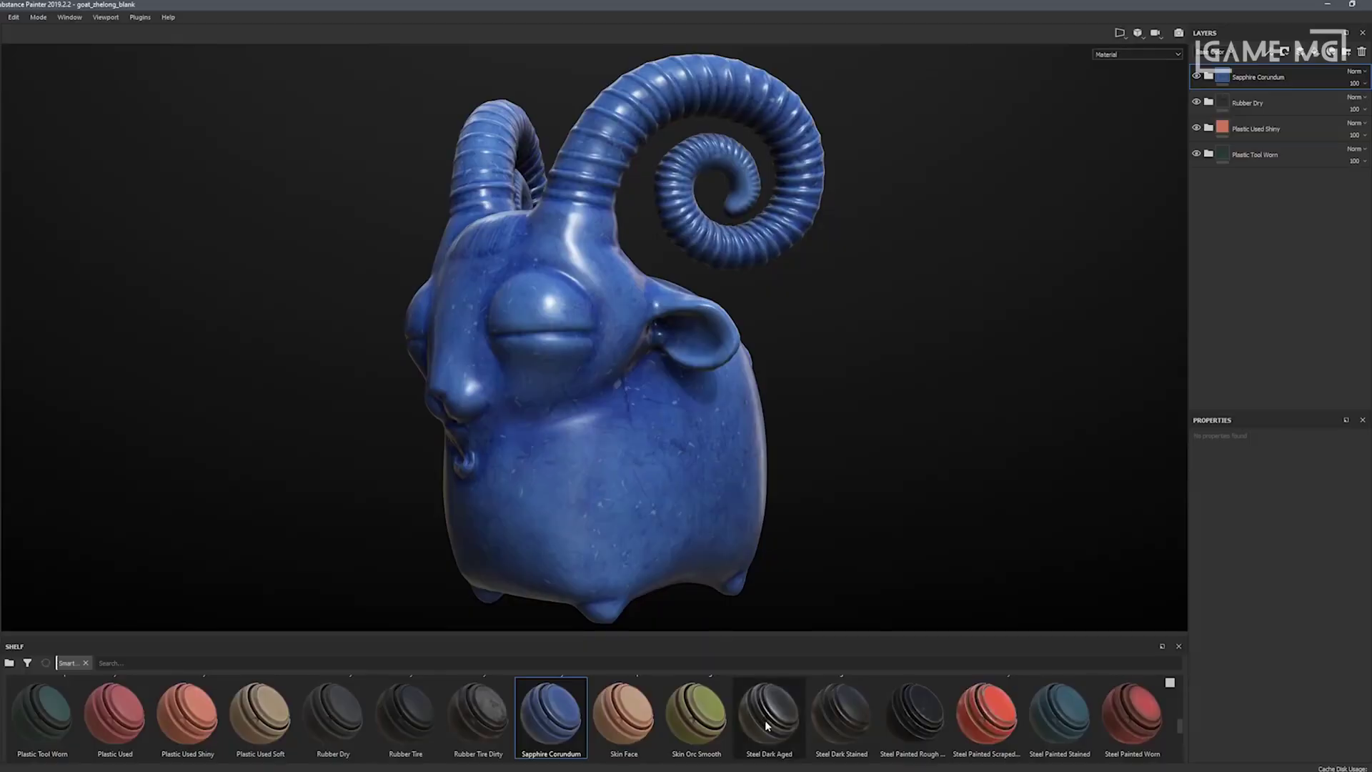
- Apply the Steel Dark Aged and Steel Painted Worn smart materials to the goat model
{"action": "left_click_drag", "start_coordinate": [812, 710], "coordinate": [805, 398]}
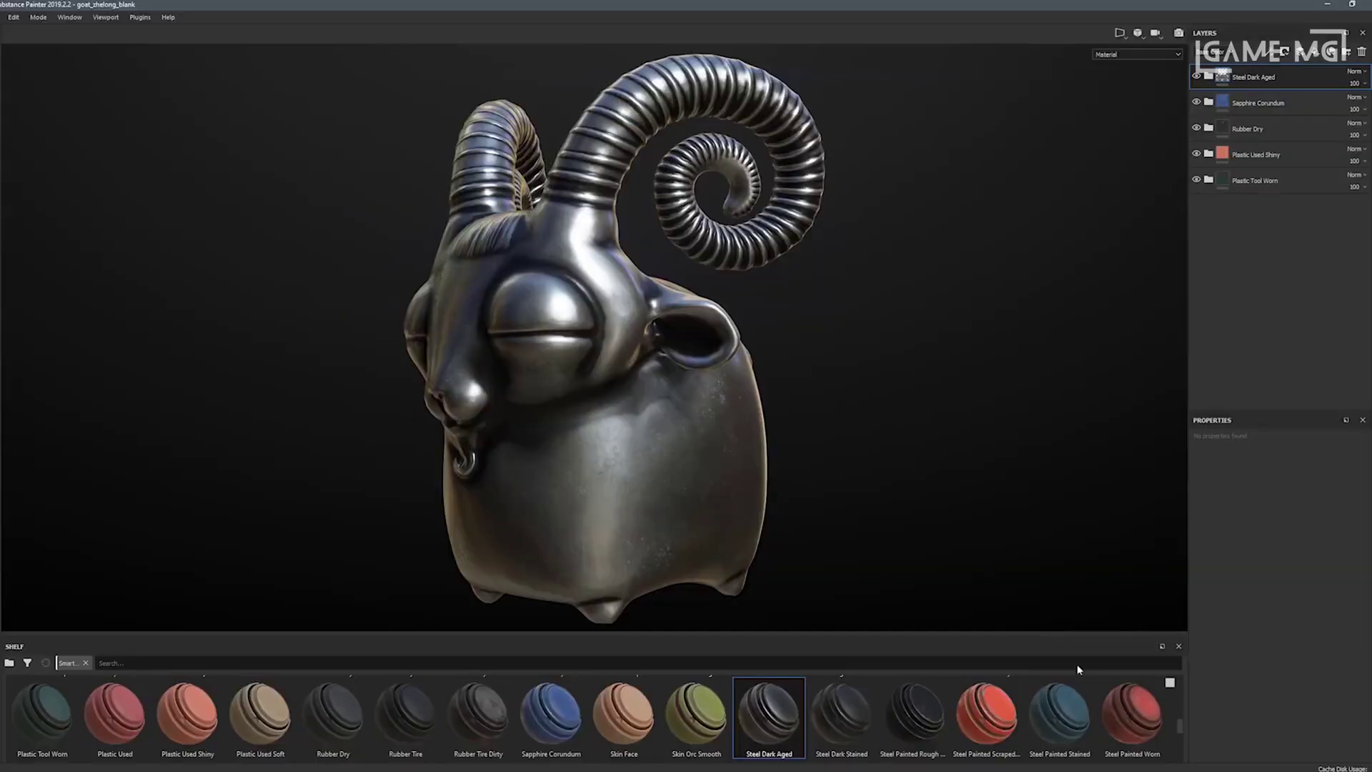
{"action": "left_click_drag", "start_coordinate": [1132, 711], "coordinate": [633, 379]}
- Expand the Steel Painted Worn and Paint folders and adjust the Mask Editor generator on the Paint mask
{"action": "left_click", "coordinate": [1208, 77]}
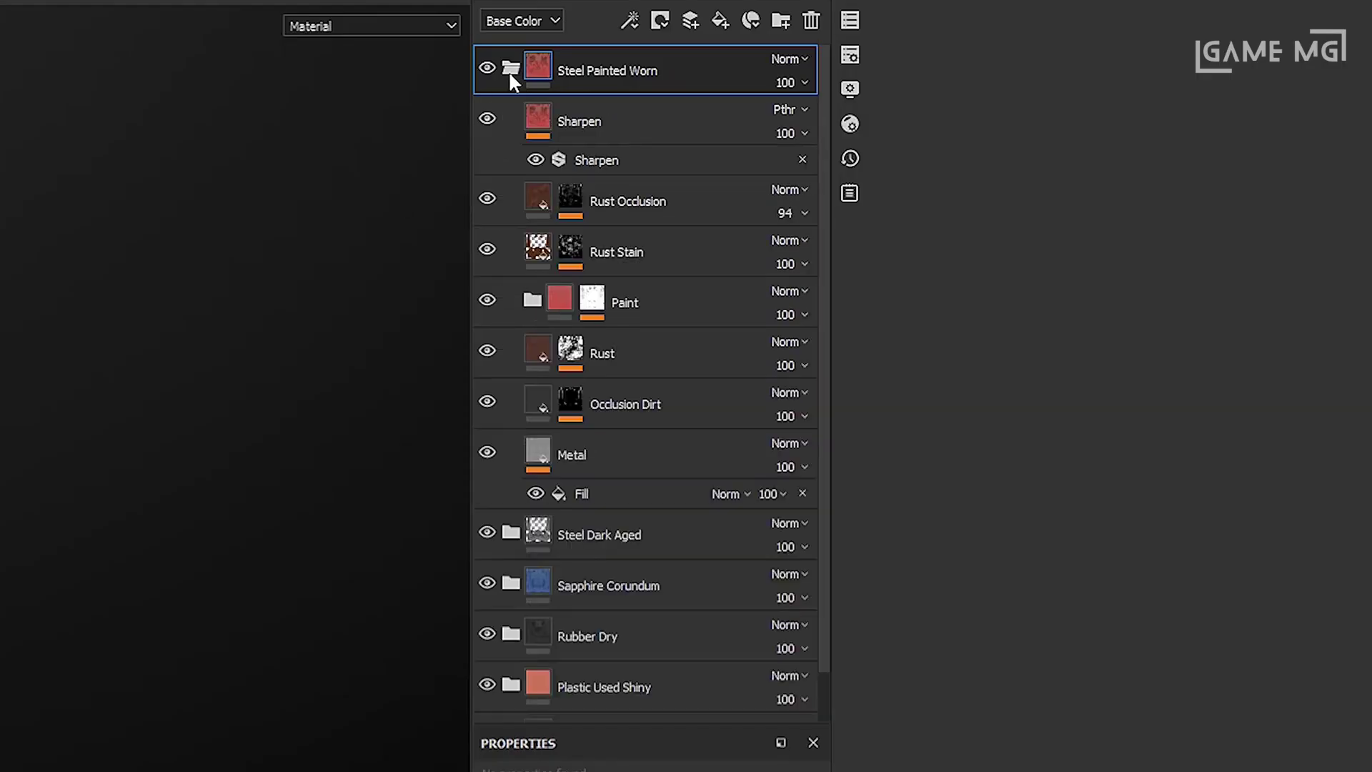
{"action": "left_click", "coordinate": [1252, 200]}
{"action": "left_click", "coordinate": [633, 335]}
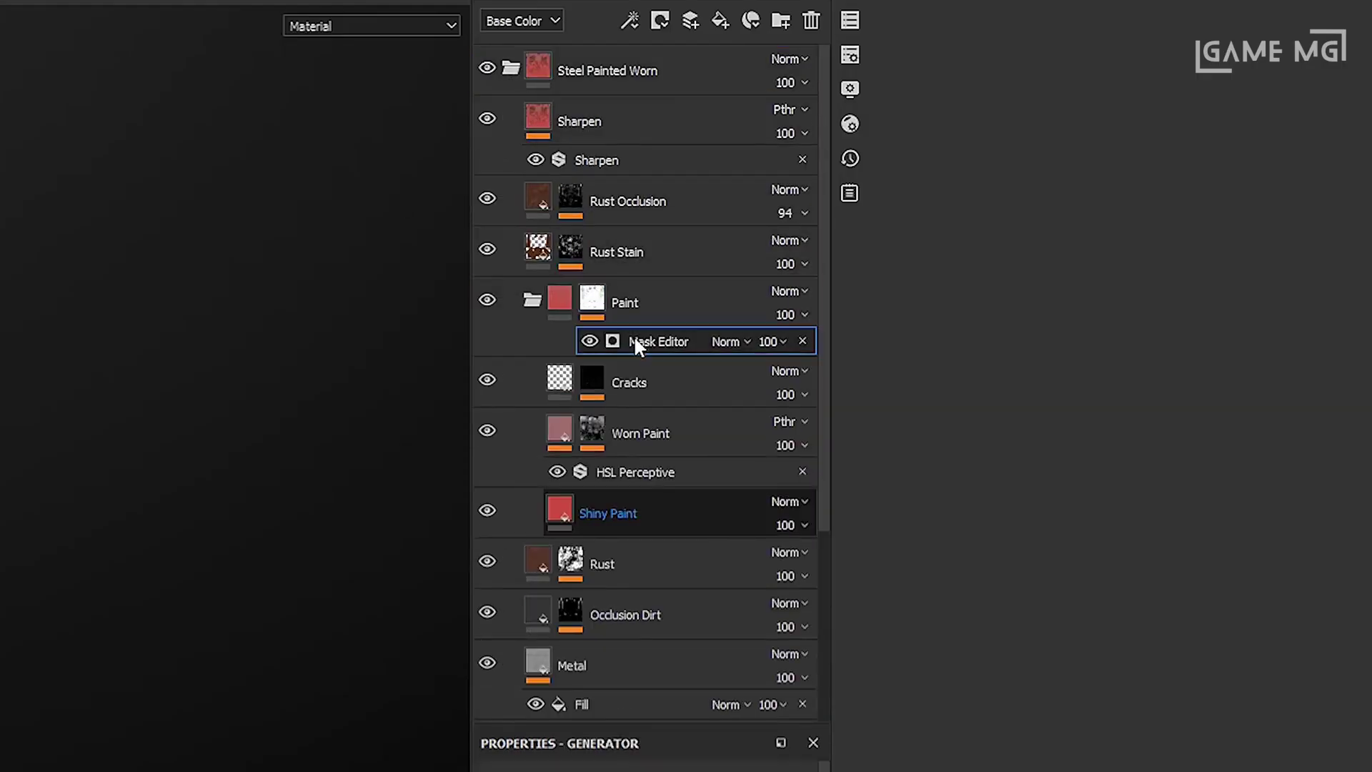
{"action": "left_click_drag", "start_coordinate": [1290, 551], "coordinate": [1318, 553]}
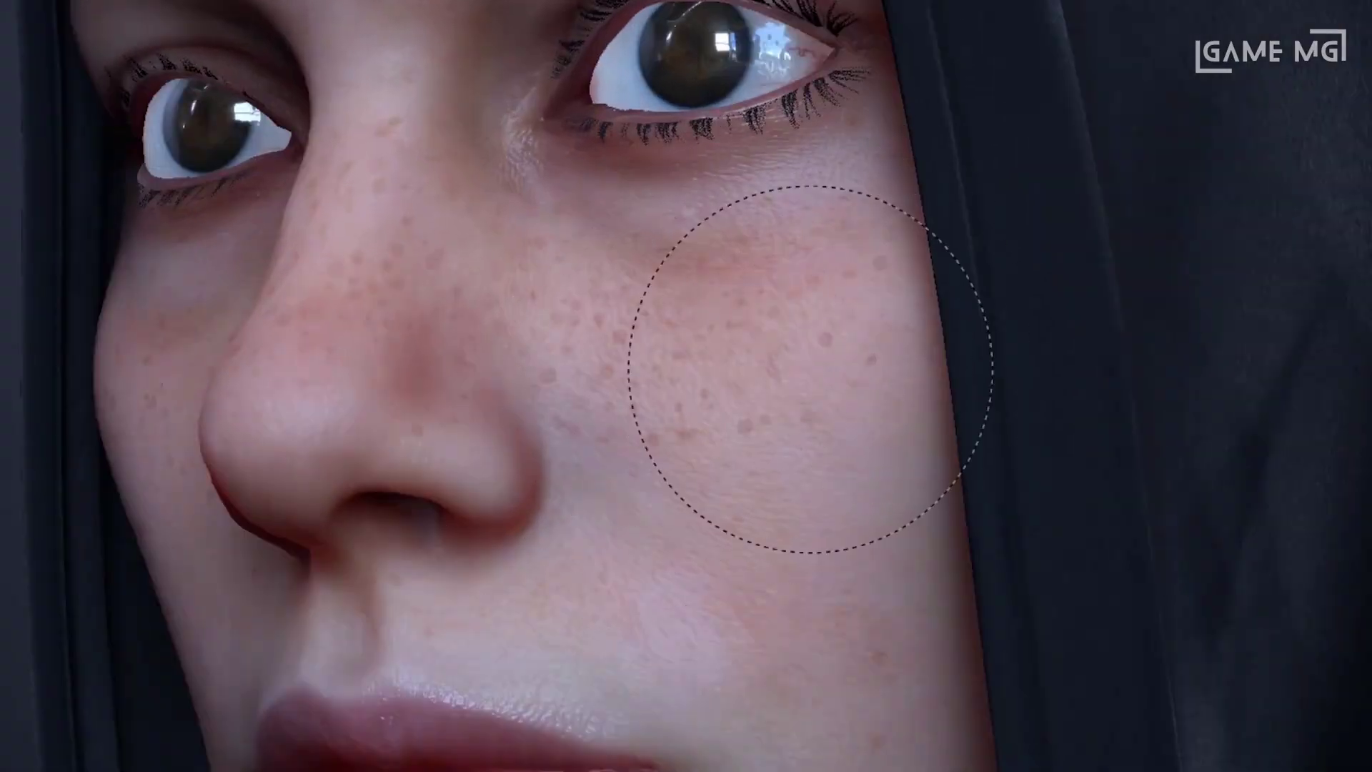
- Paint freckles across the nose and cheek of the character's face
{"action": "left_click_drag", "start_coordinate": [421, 204], "coordinate": [686, 263]}
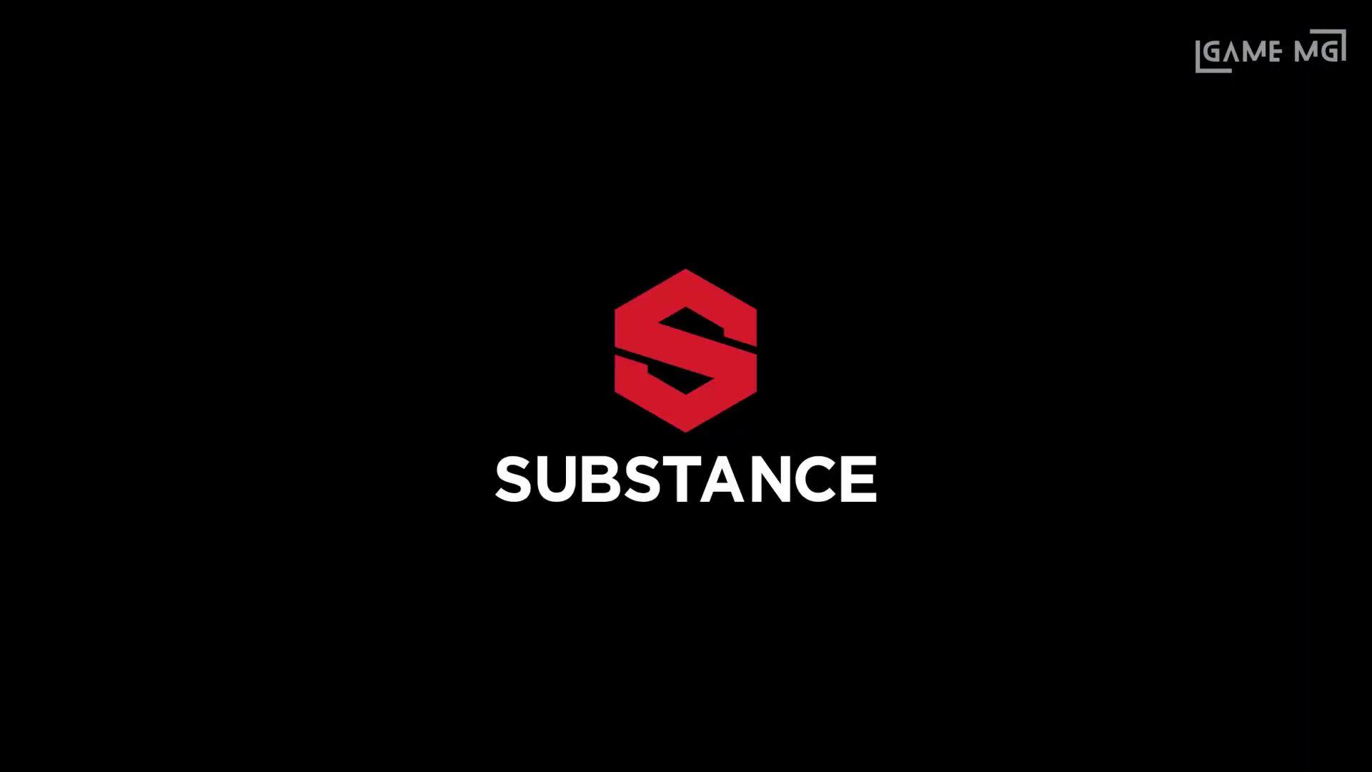